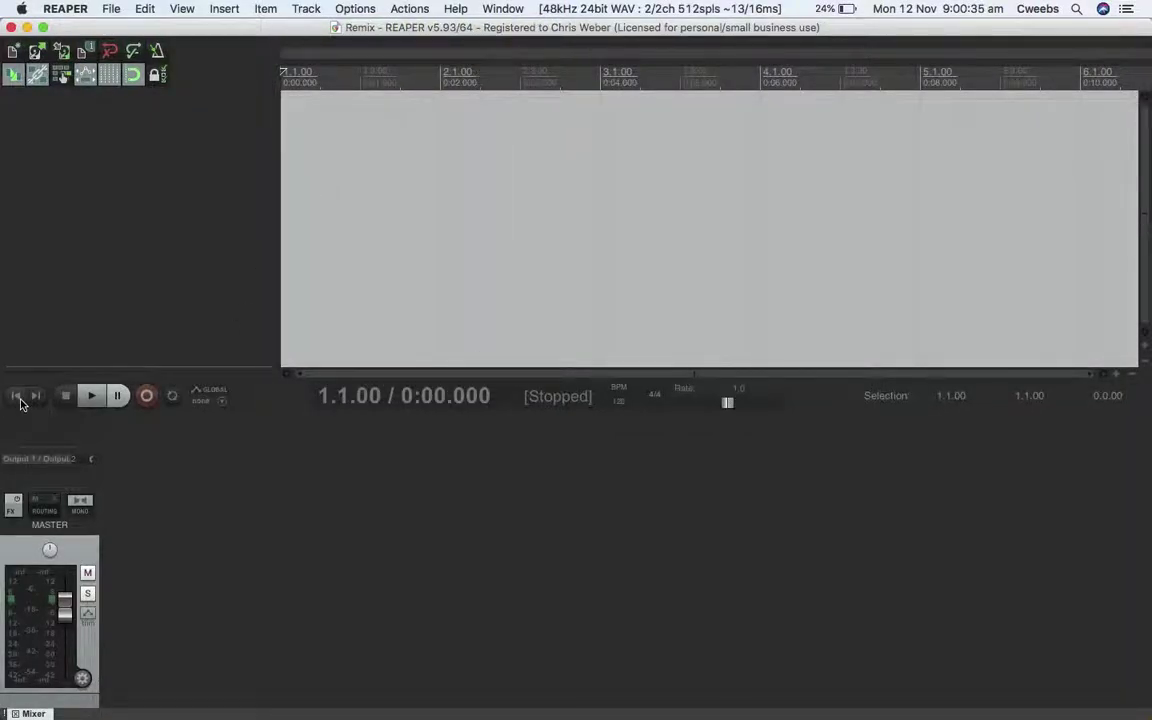
Open the Media Explorer from the View menu to list the Extension Assignment mp3 files
{"action": "left_click", "coordinate": [183, 9]}
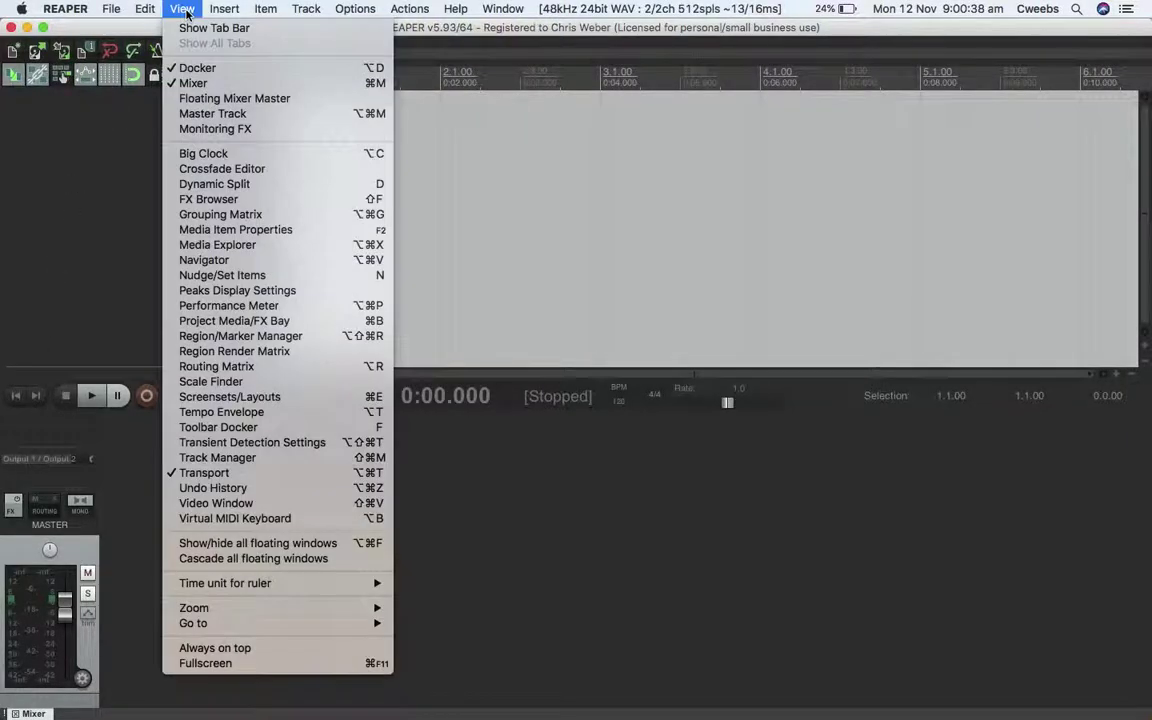
{"action": "left_click", "coordinate": [240, 247]}
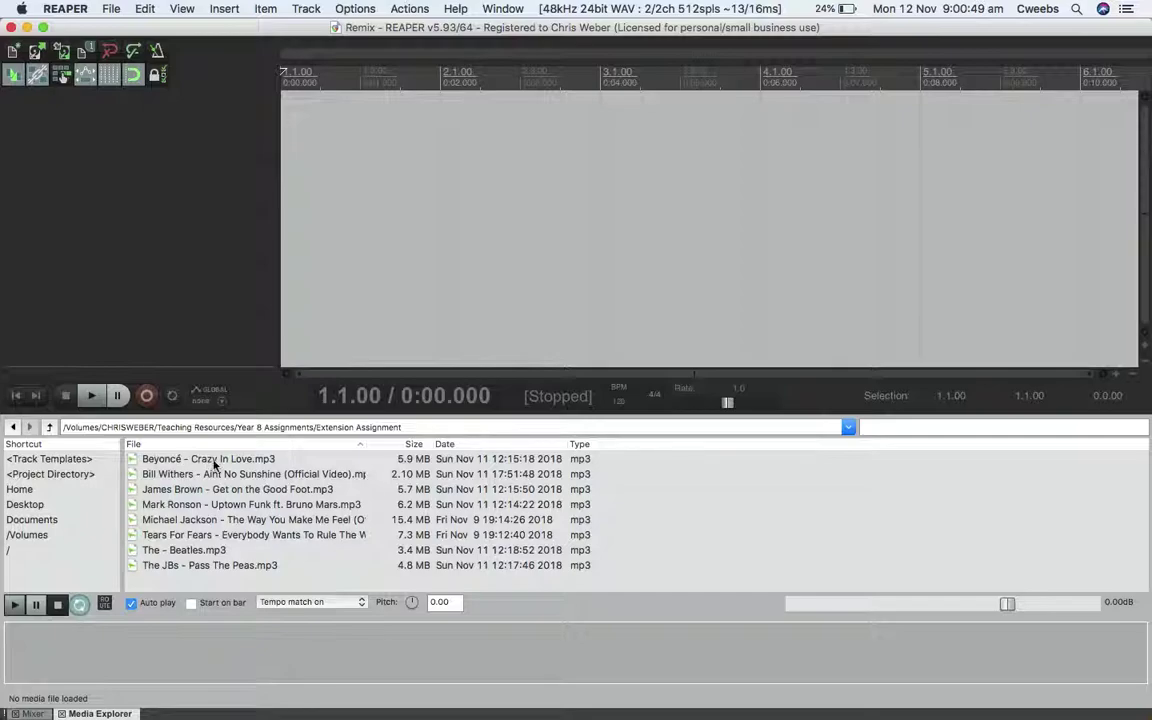
Preview 'Mark Ronson – Uptown Funk ft. Bruno Mars.mp3', then drag it onto a new track
{"action": "left_click", "coordinate": [224, 506]}
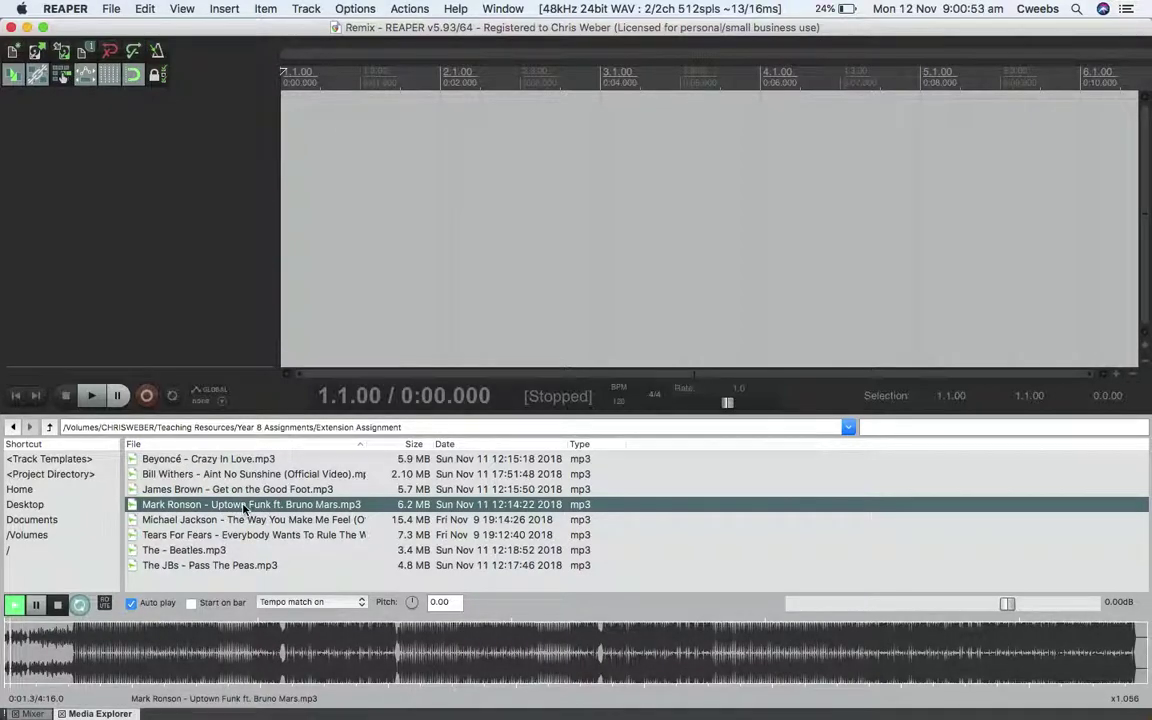
{"action": "left_click", "coordinate": [58, 607]}
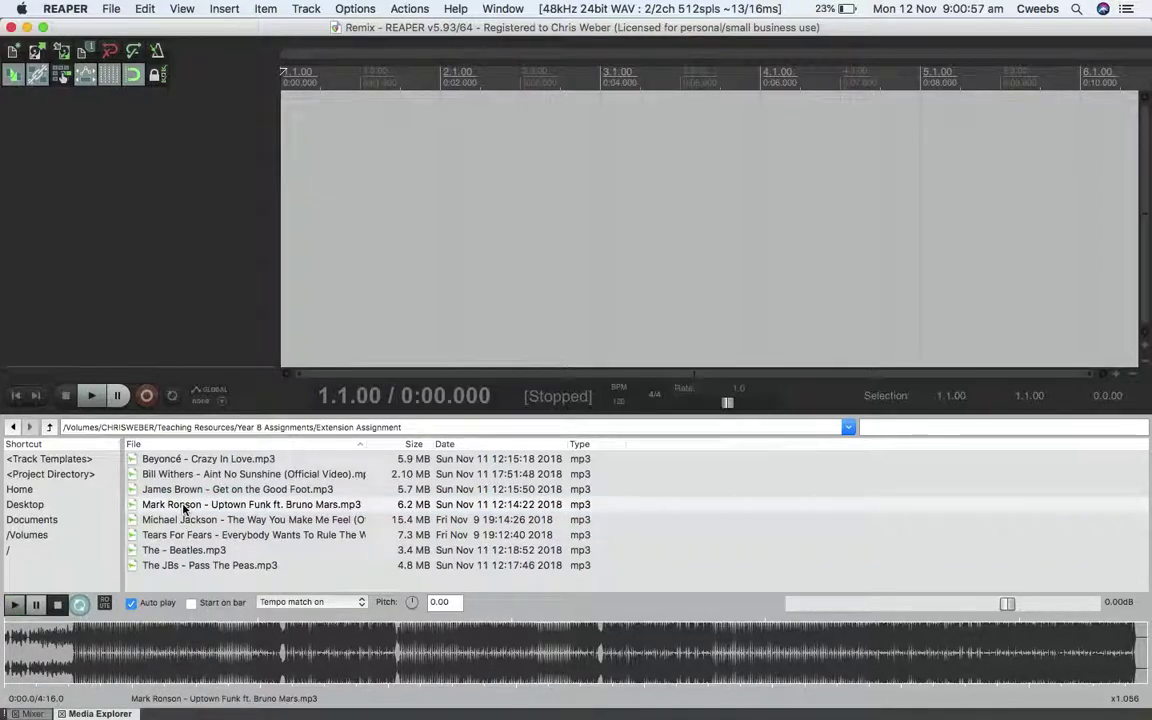
{"action": "left_click_drag", "start_coordinate": [183, 507], "coordinate": [293, 165]}
{"action": "left_click_drag", "start_coordinate": [287, 115], "coordinate": [287, 116]}
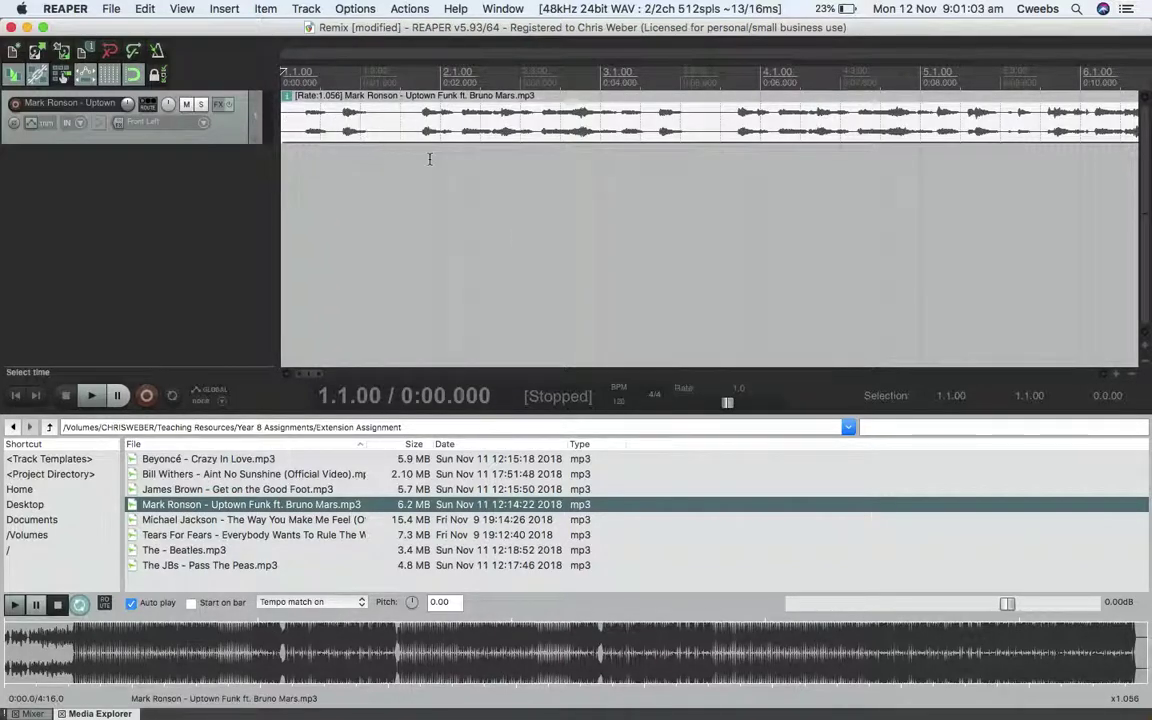
Zoom in on the Uptown Funk item and place the edit cursor where the music begins
{"action": "left_click", "coordinate": [305, 119]}
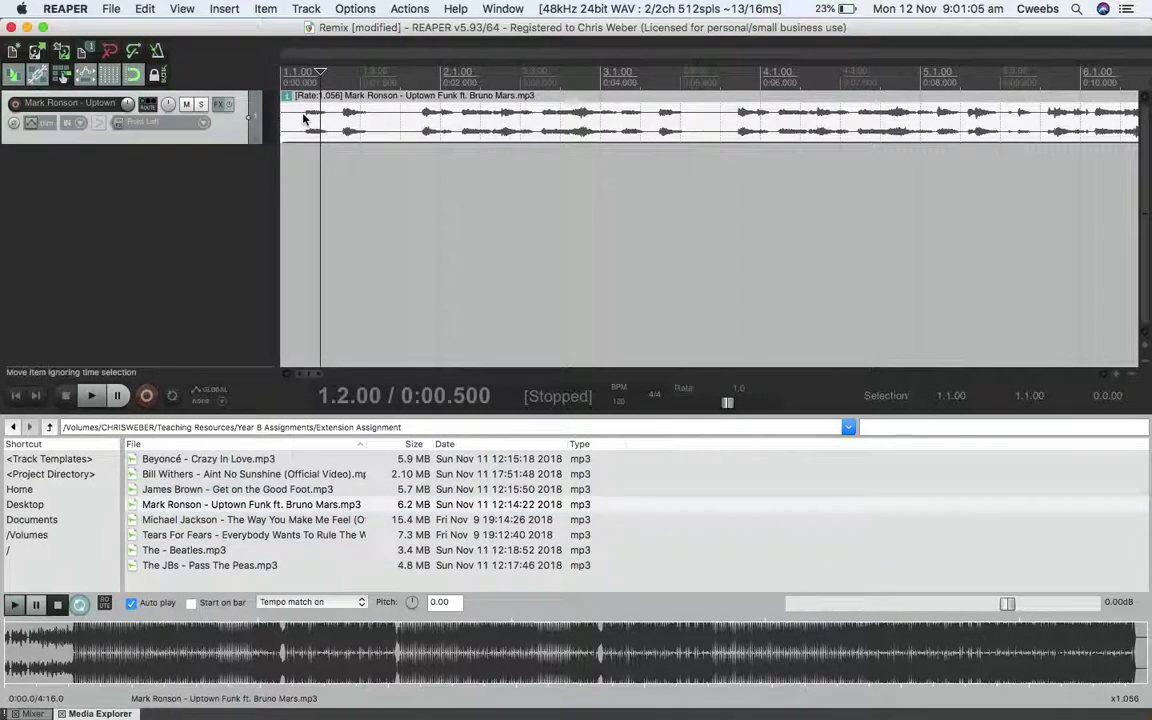
{"action": "left_click", "coordinate": [1117, 377]}
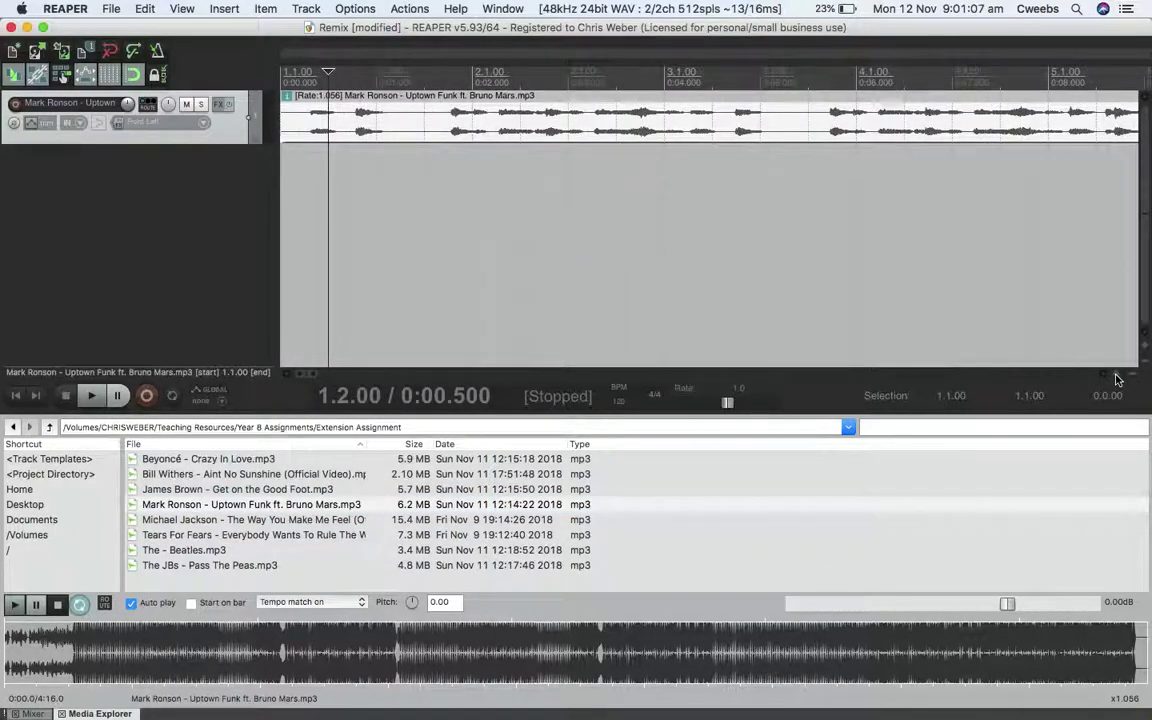
{"action": "left_click", "coordinate": [1117, 377]}
{"action": "left_click", "coordinate": [1117, 378]}
{"action": "left_click", "coordinate": [1118, 378]}
{"action": "left_click", "coordinate": [1117, 378]}
{"action": "left_click", "coordinate": [1117, 378]}
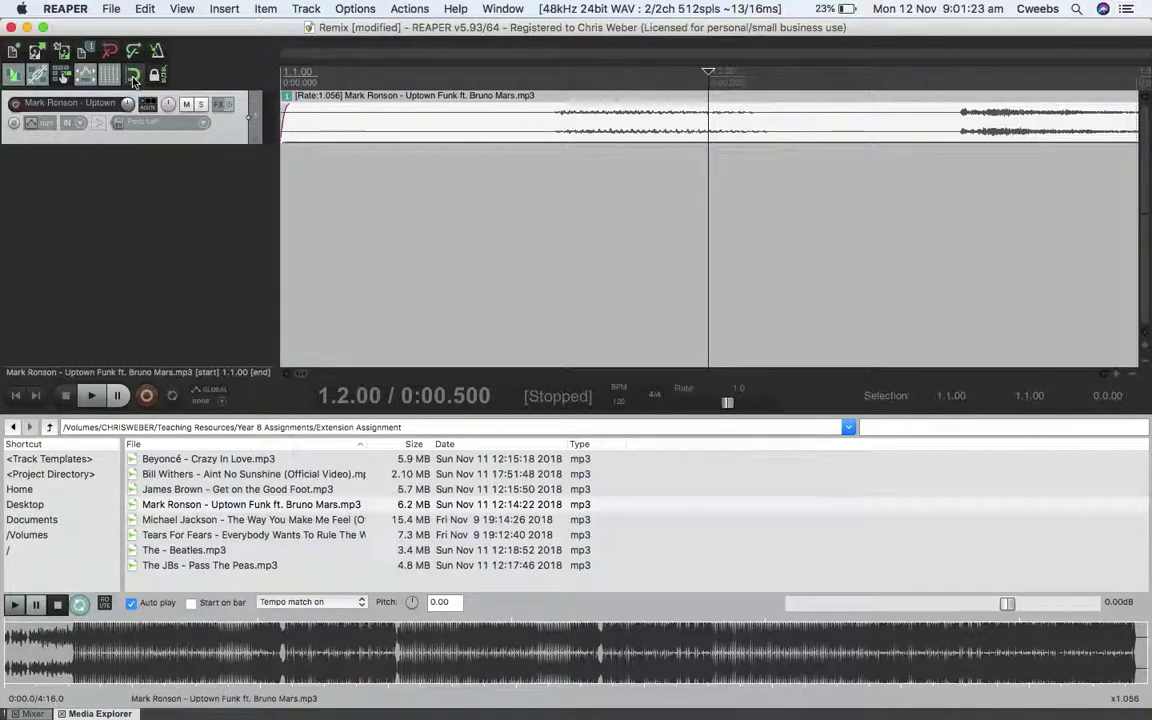
{"action": "left_click", "coordinate": [553, 122]}
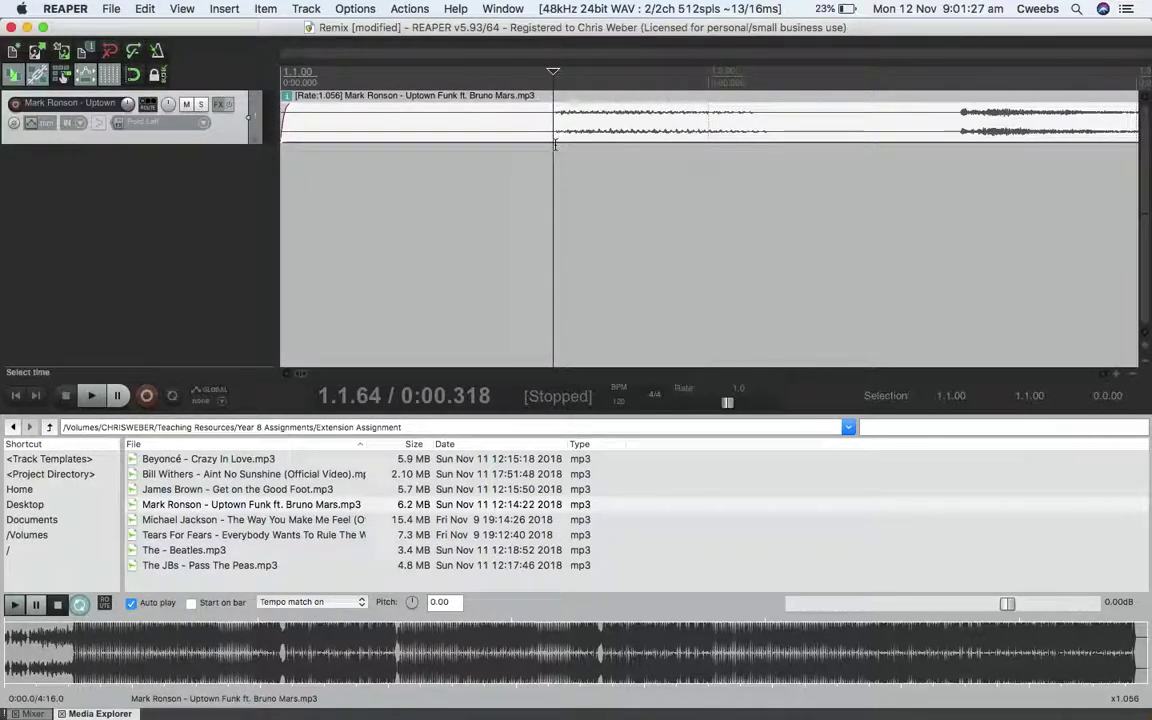
{"action": "left_click", "coordinate": [1116, 377]}
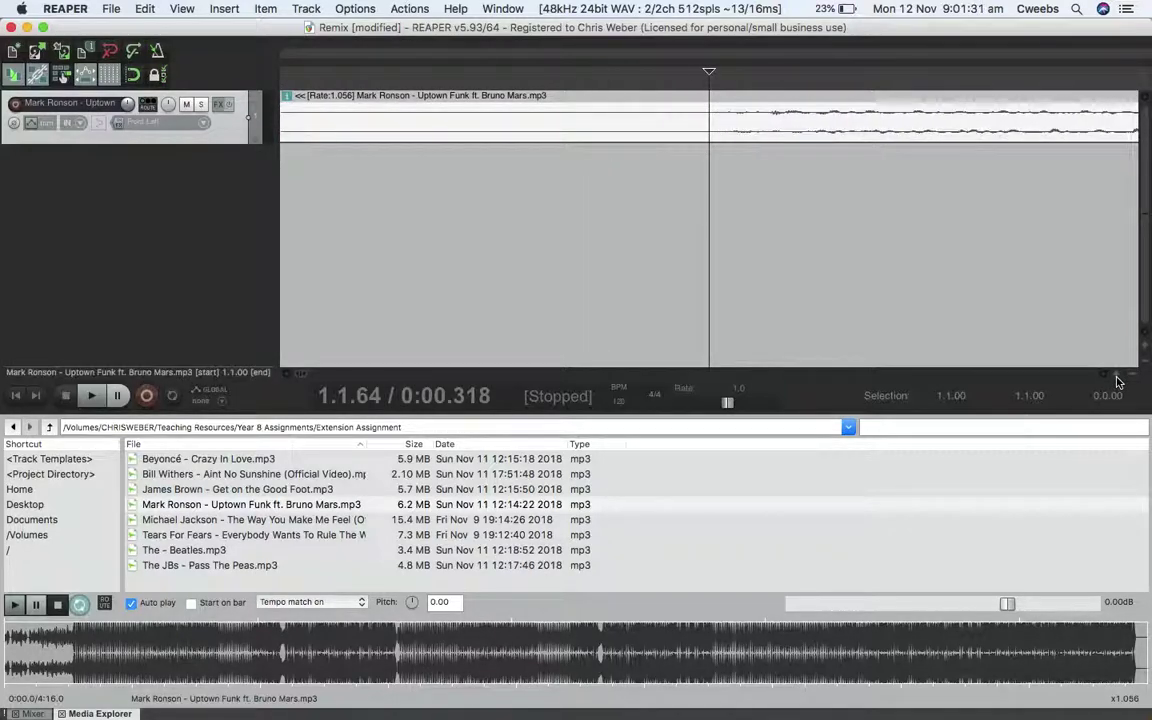
{"action": "left_click", "coordinate": [723, 127]}
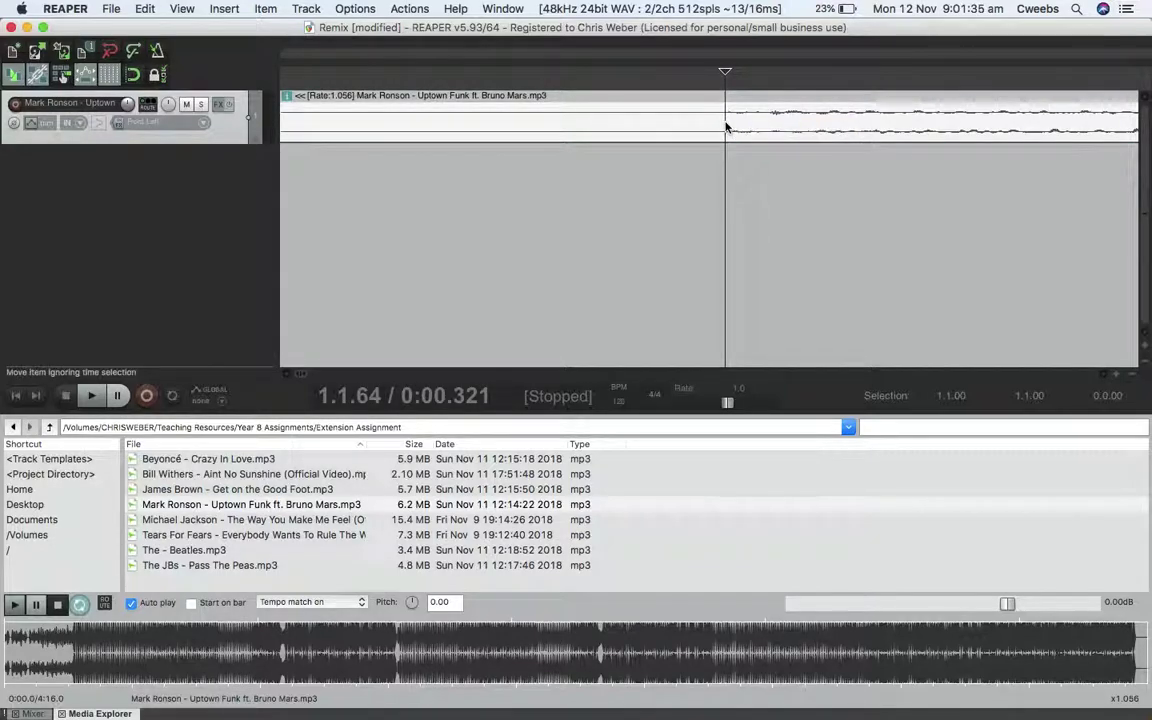
Split there, delete the silent lead-in, and move the item to 0:00.000
{"action": "key", "text": "s"}
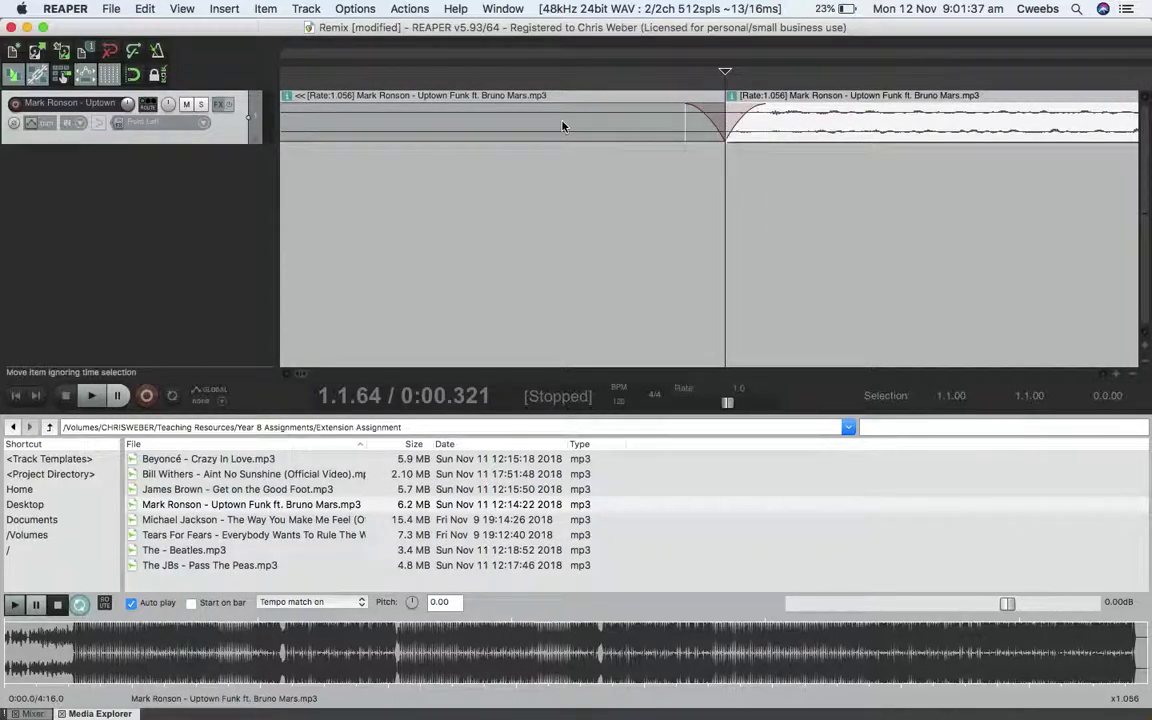
{"action": "left_click", "coordinate": [562, 126]}
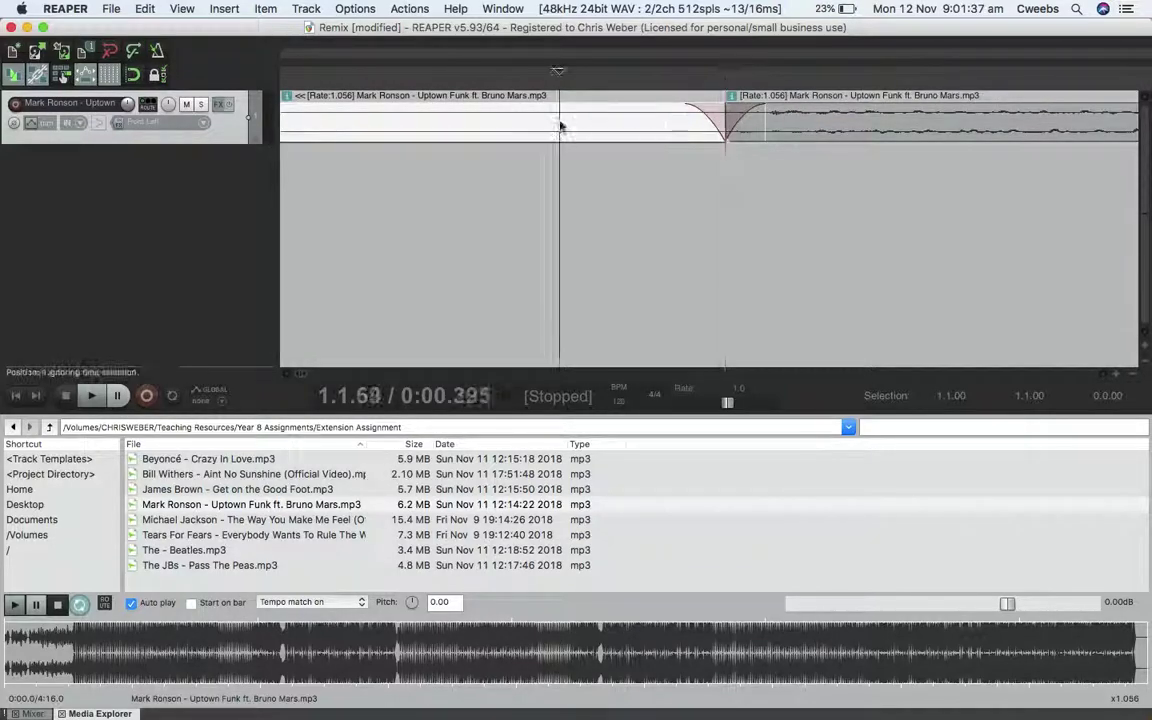
{"action": "key", "text": "Delete"}
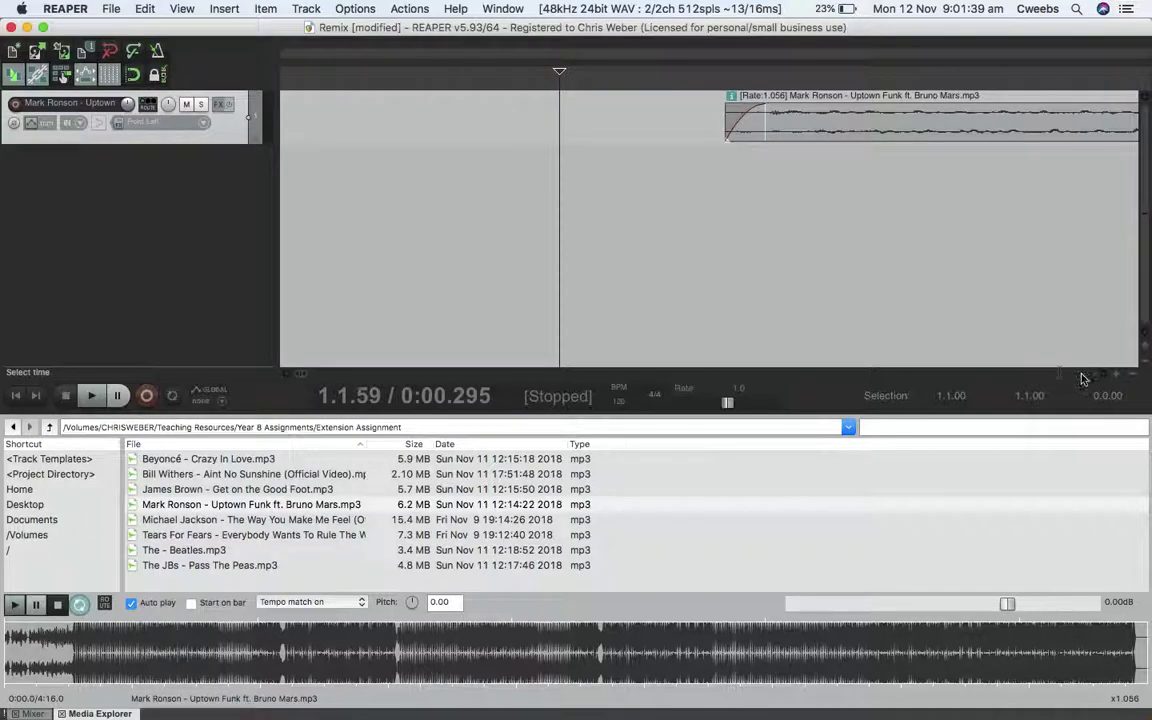
{"action": "scroll", "coordinate": [1003, 250], "scroll_direction": "down", "scroll_amount": 5}
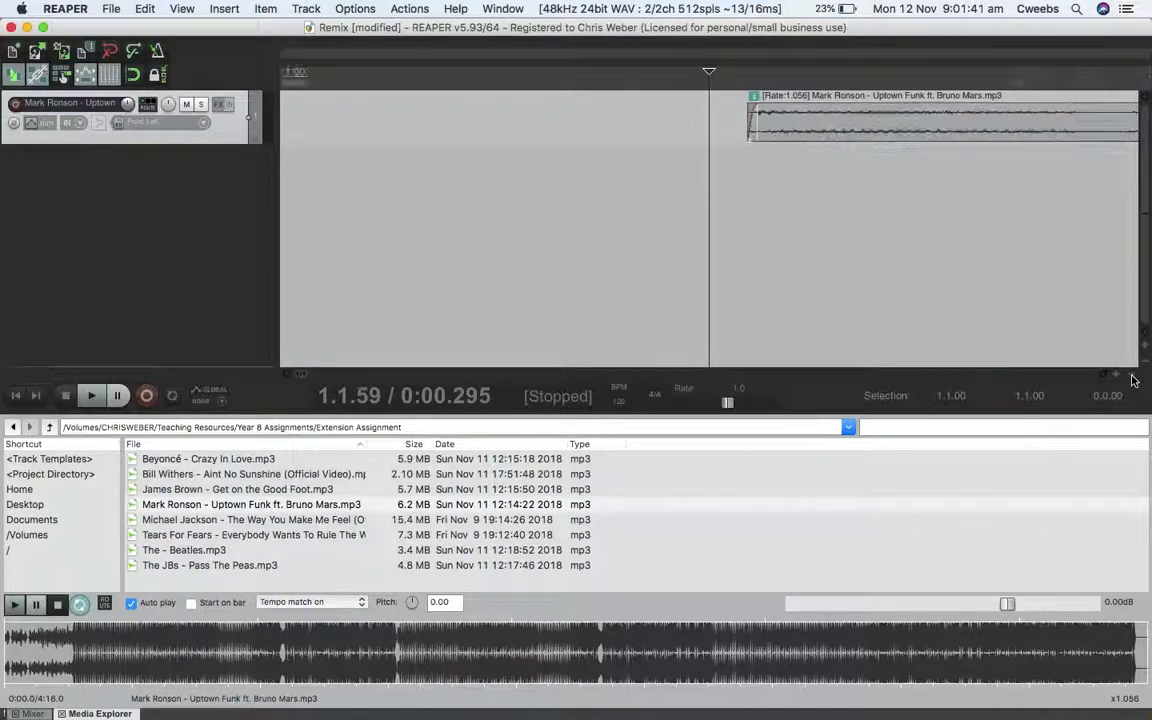
{"action": "left_click_drag", "start_coordinate": [820, 124], "coordinate": [322, 96]}
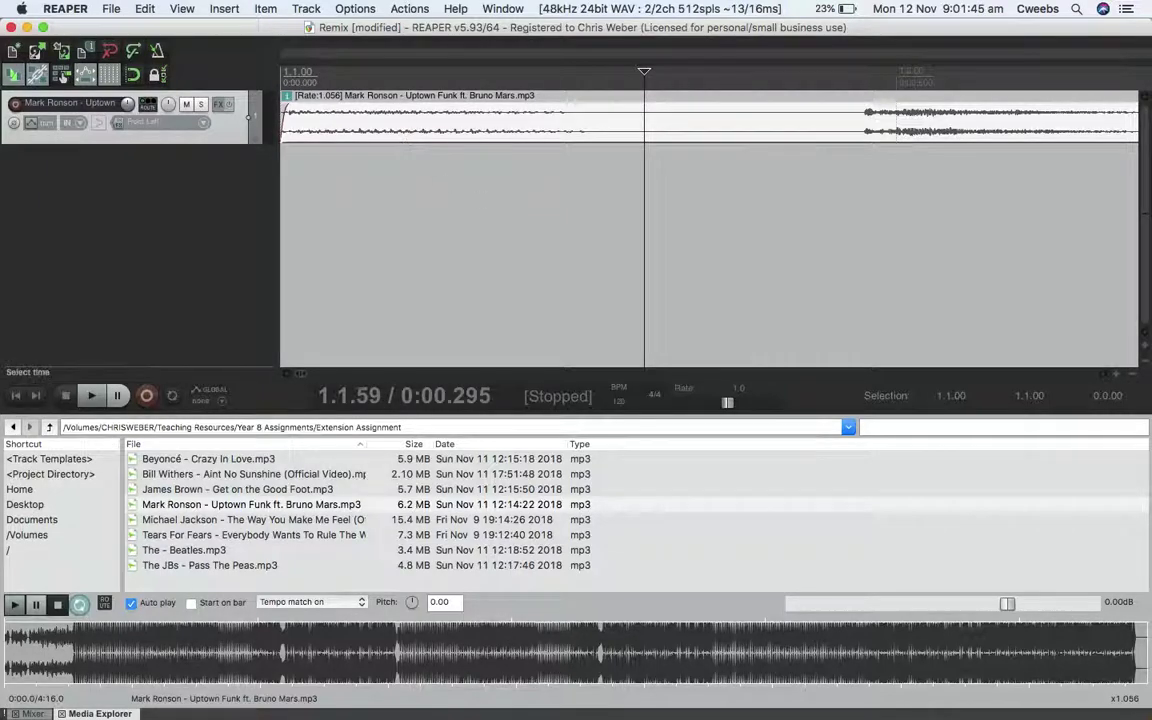
Play the song from the start and mark roughly where bar four ends
{"action": "left_click", "coordinate": [15, 395]}
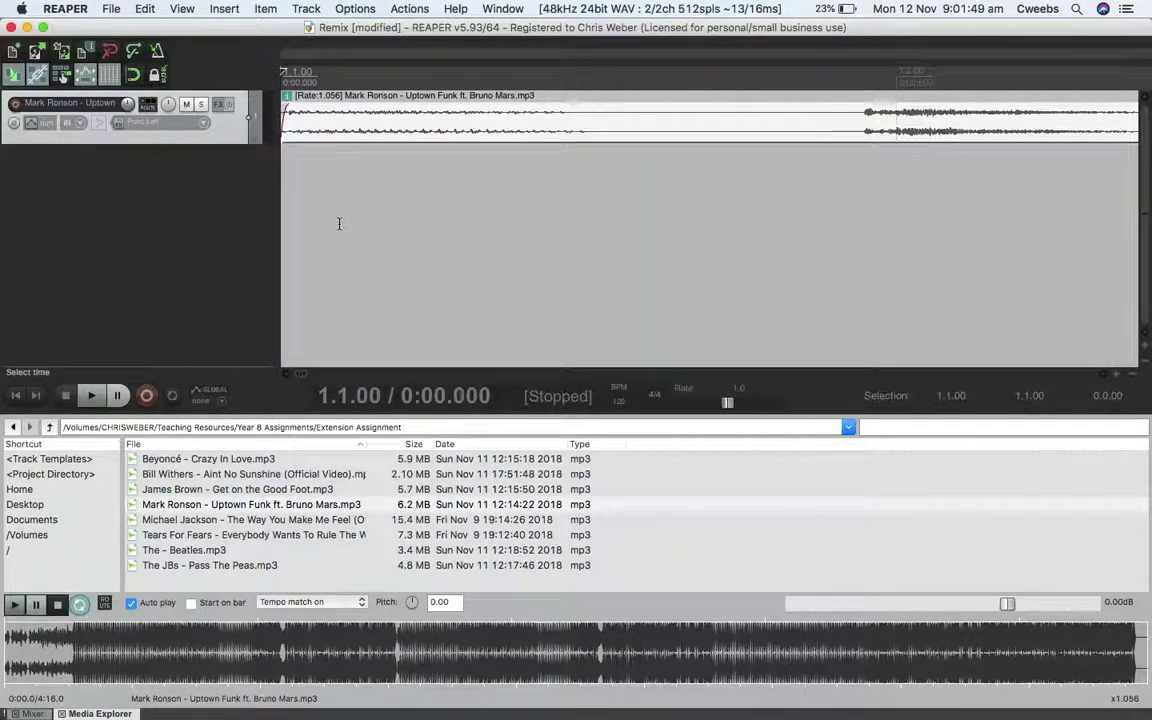
{"action": "key", "text": "XF86AudioRaiseVolume"}
{"action": "key", "text": "space"}
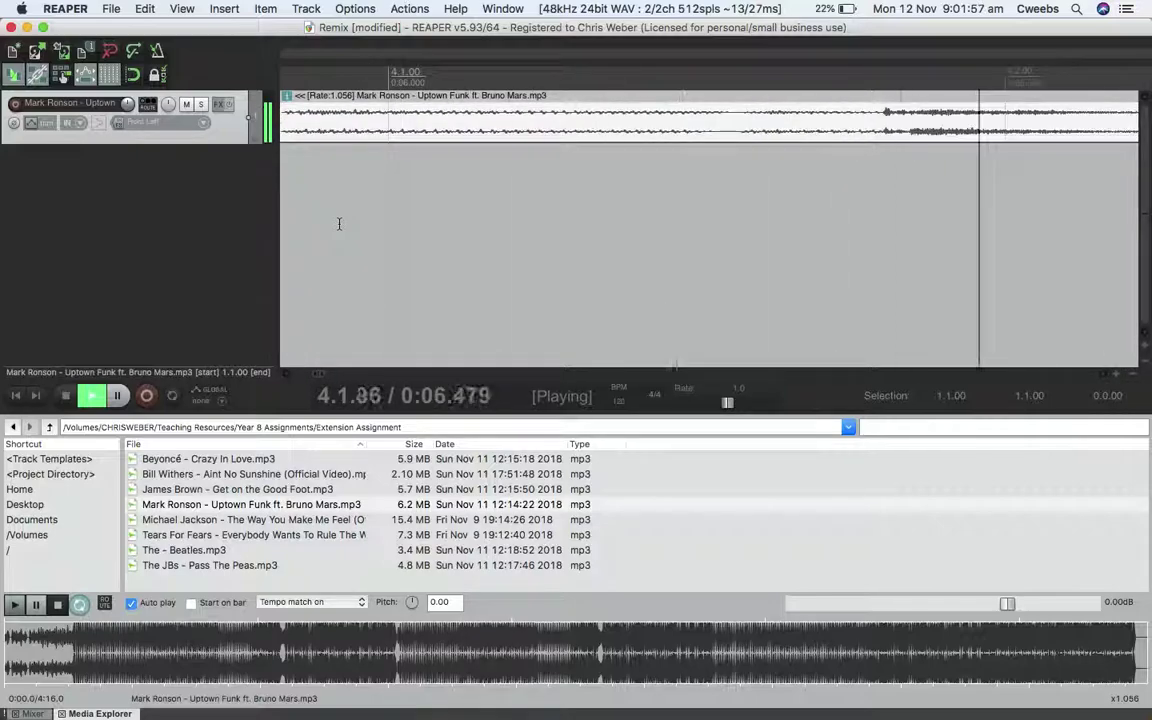
{"action": "key", "text": "space"}
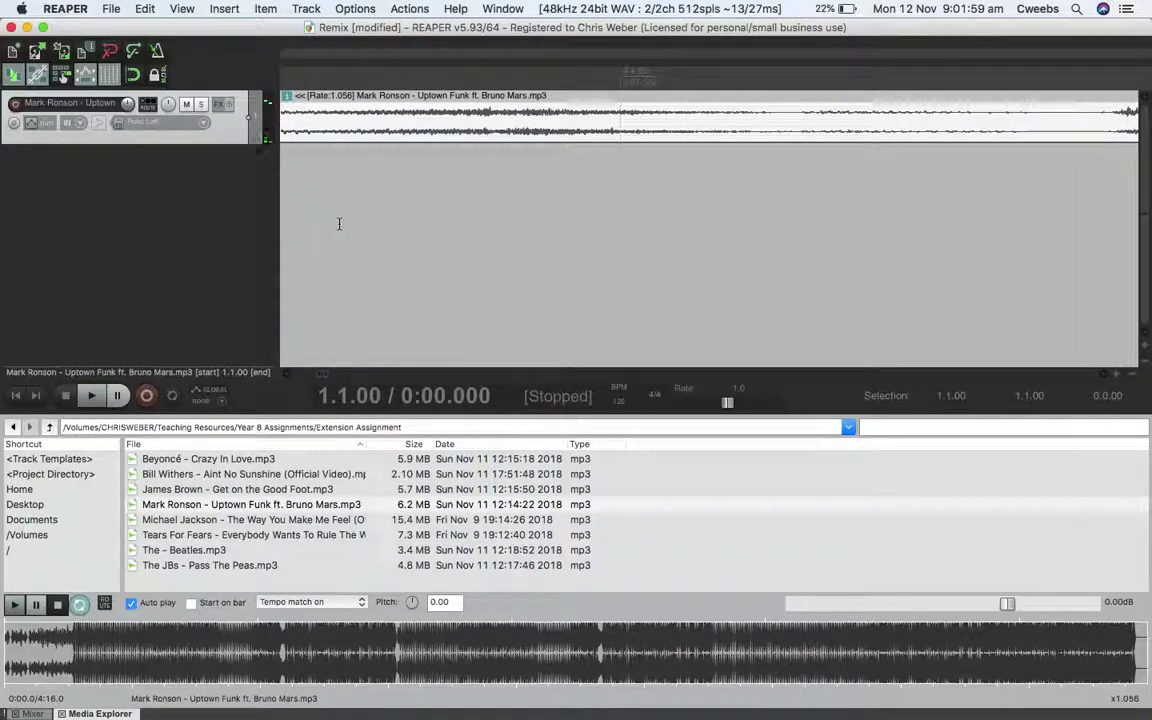
{"action": "left_click", "coordinate": [1108, 128]}
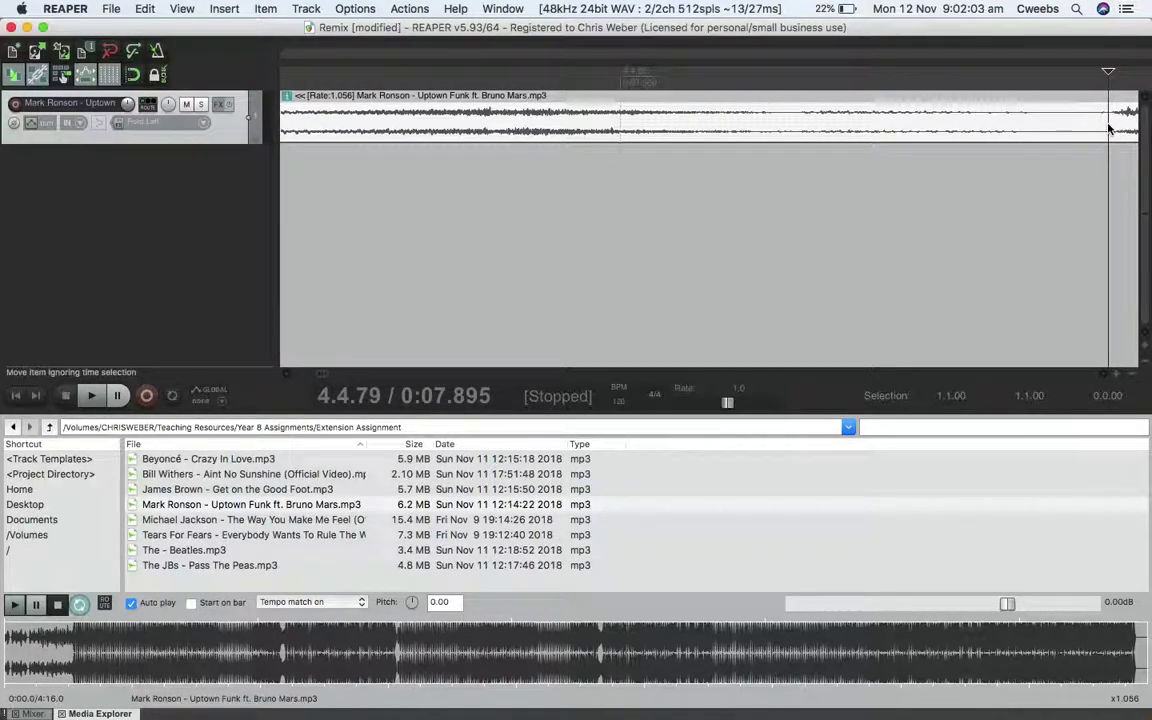
{"action": "key", "text": "space"}
{"action": "key", "text": "space"}
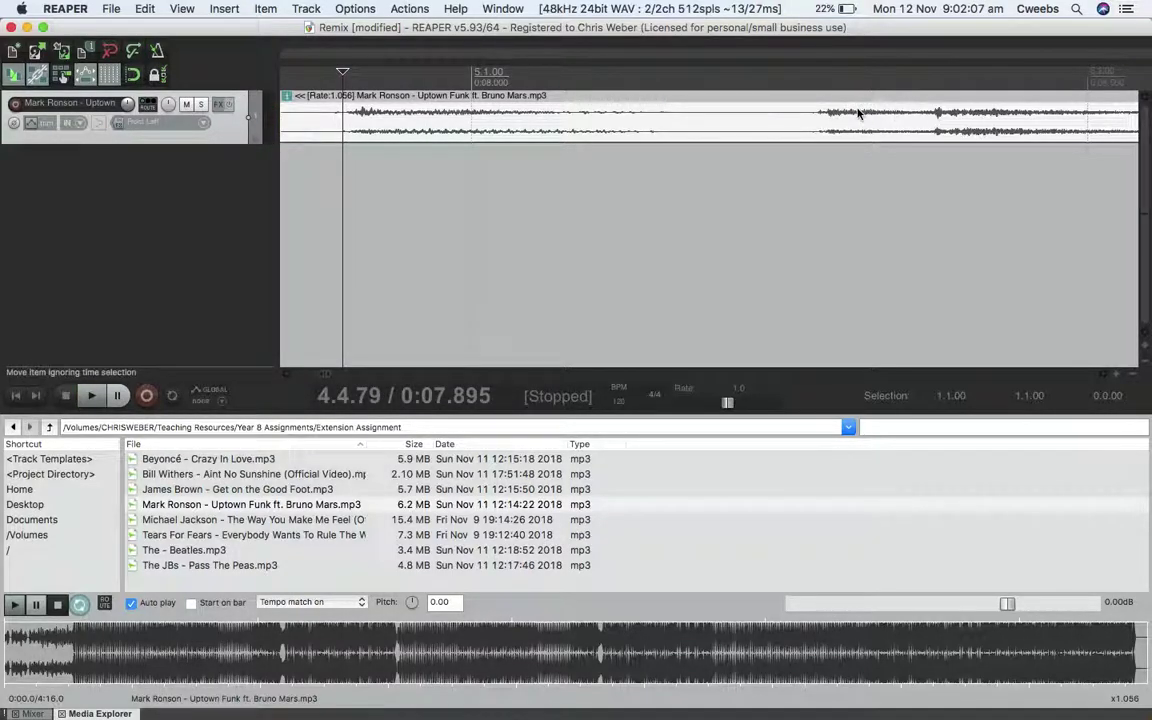
Zoom in, split the item just before bar 5, and lengthen the first part's fade-out
{"action": "left_click", "coordinate": [345, 127]}
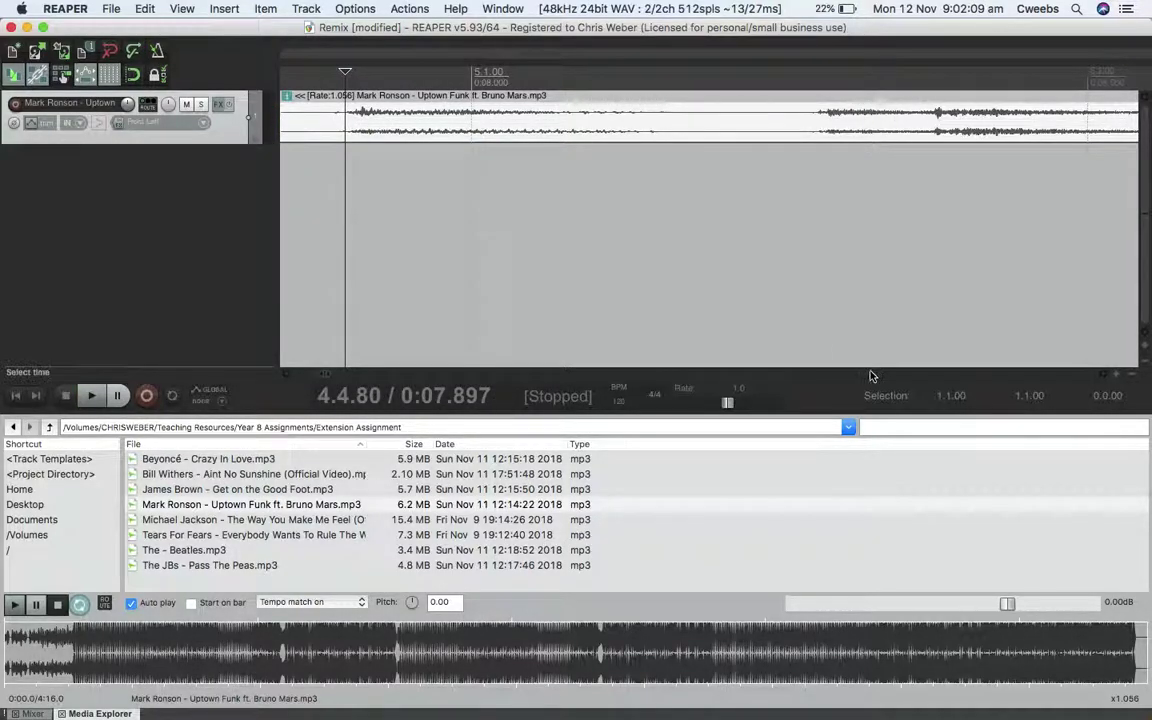
{"action": "left_click", "coordinate": [1117, 377]}
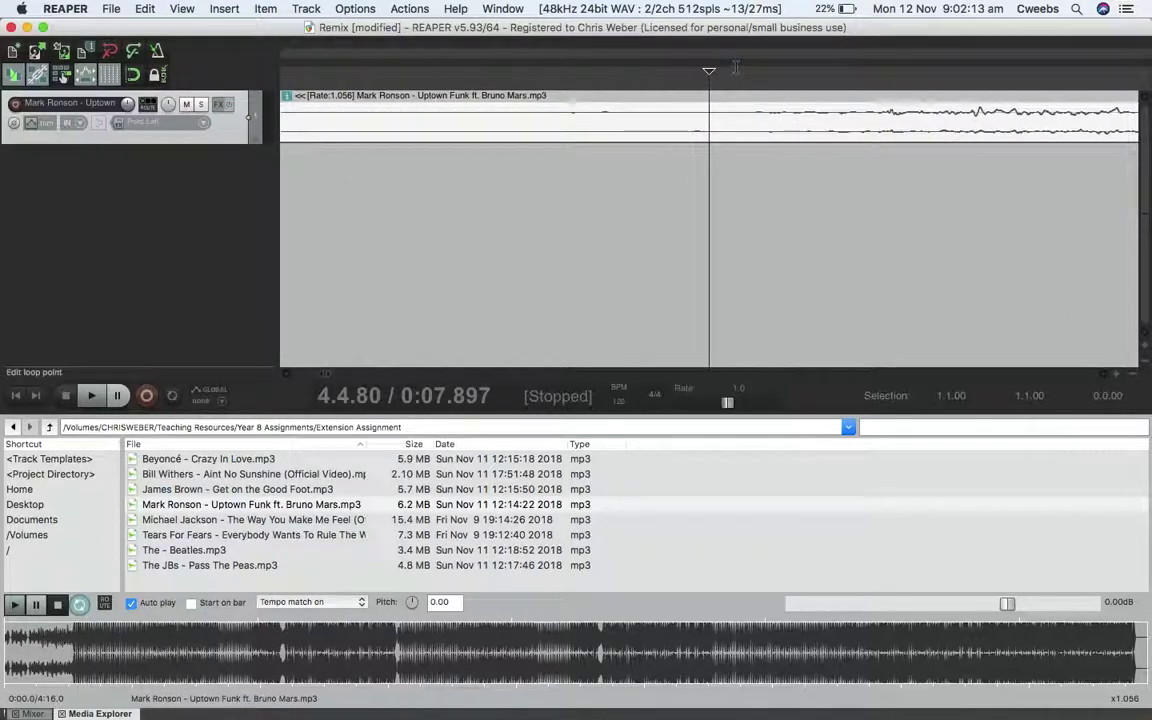
{"action": "left_click", "coordinate": [751, 131]}
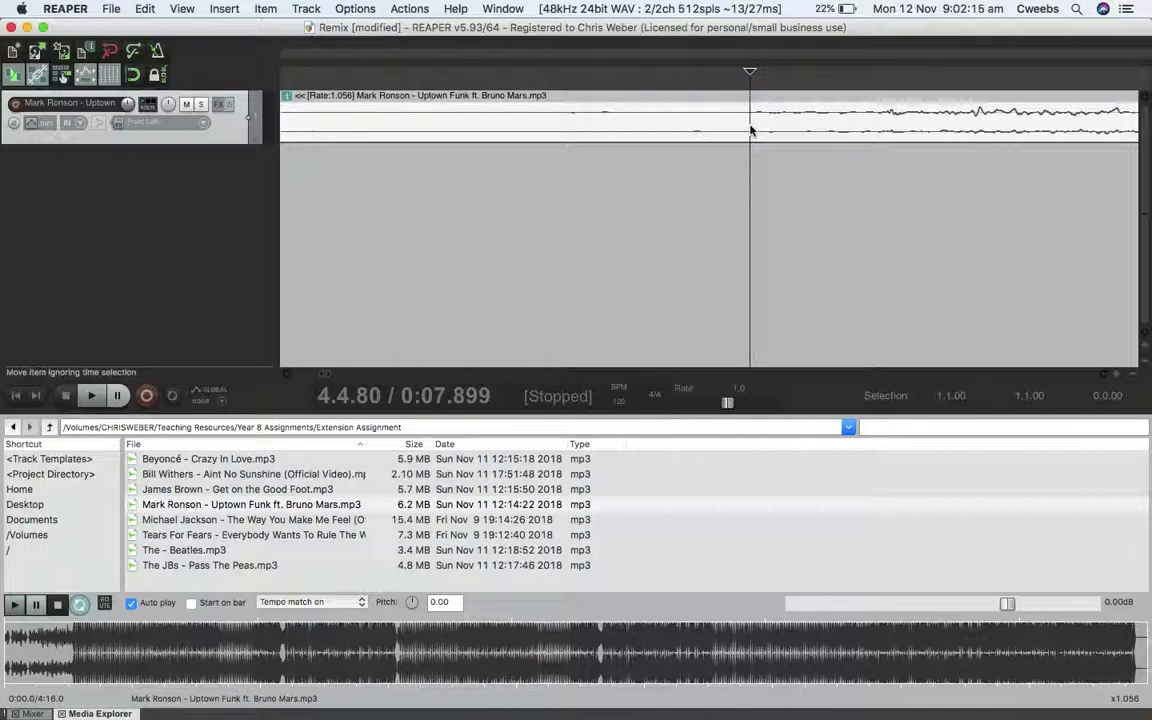
{"action": "key", "text": "s"}
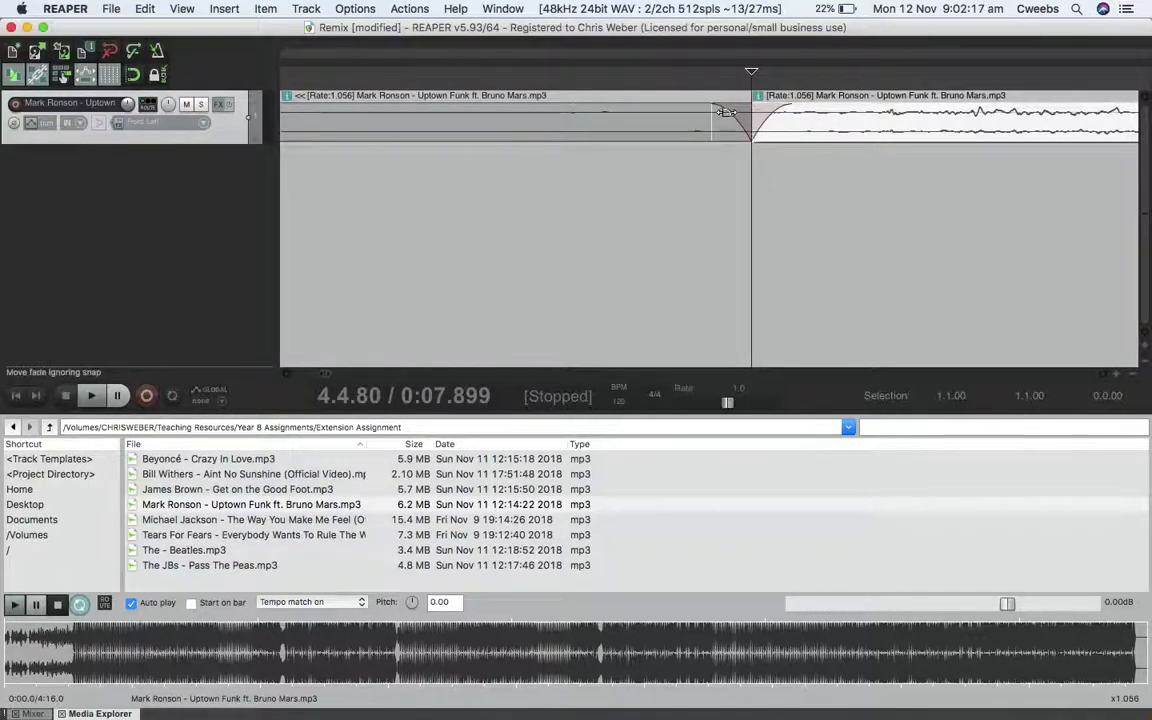
{"action": "left_click_drag", "start_coordinate": [714, 107], "coordinate": [399, 111]}
Undo the fade-out edits and delete everything after the bar-four split
{"action": "key", "text": "super+z"}
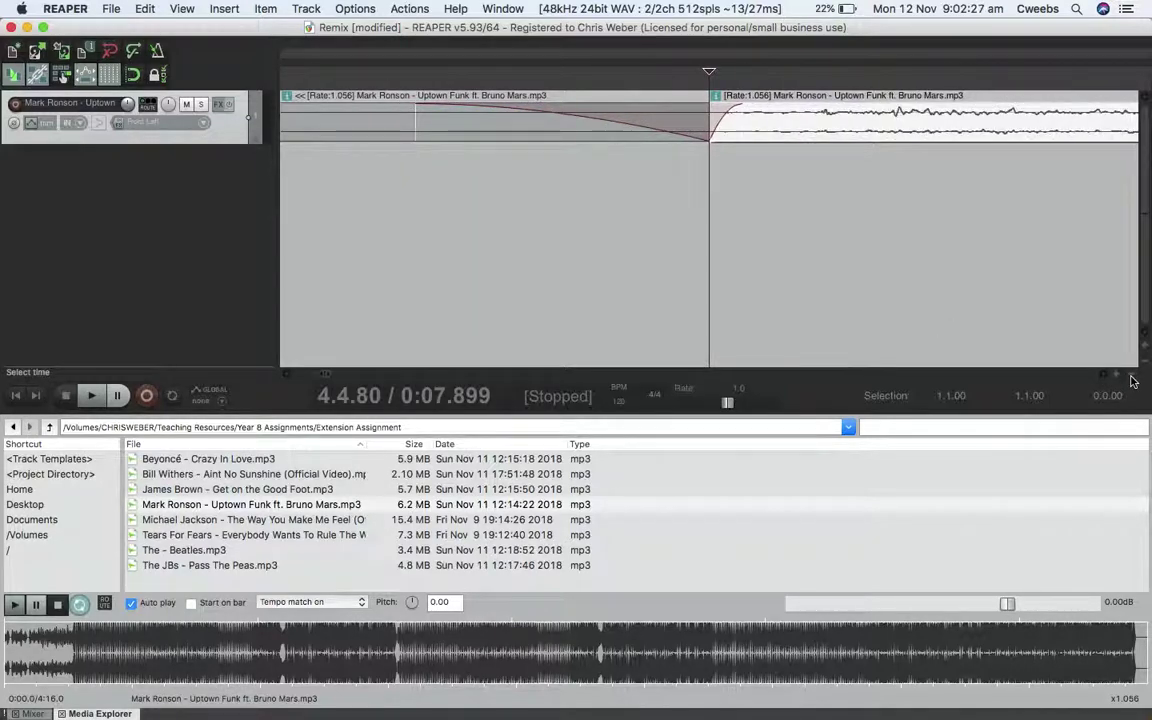
{"action": "key", "text": "super+z"}
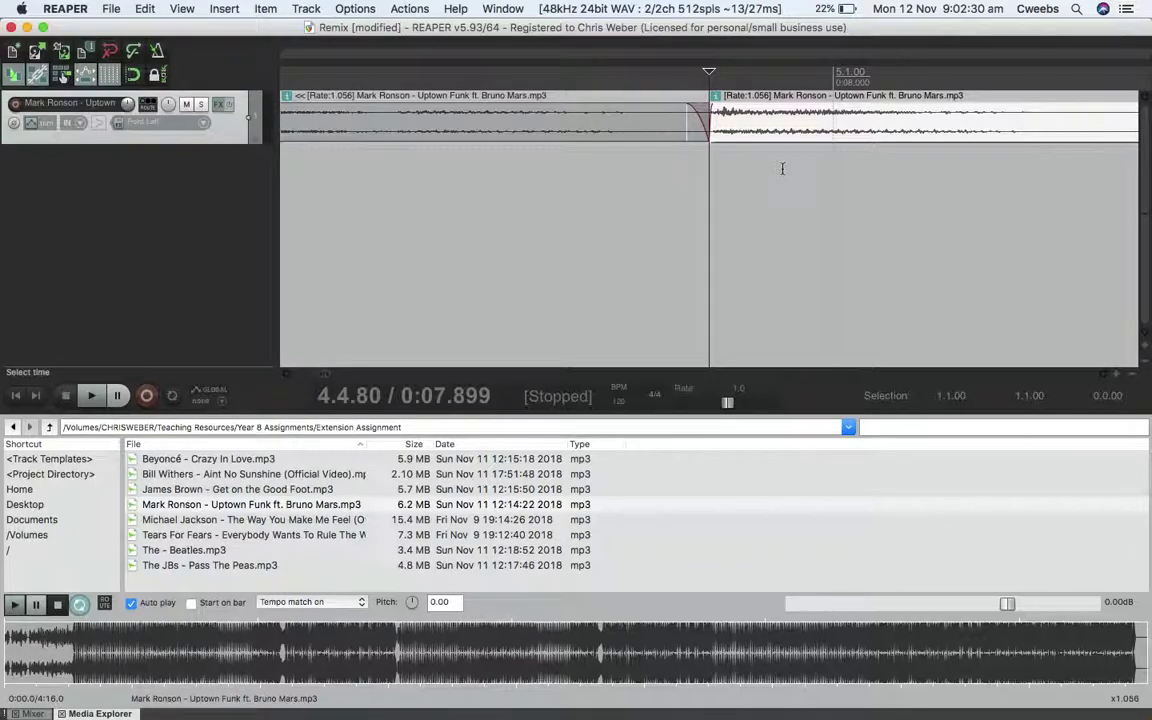
{"action": "left_click", "coordinate": [783, 168]}
{"action": "left_click", "coordinate": [773, 121]}
{"action": "key", "text": "Delete"}
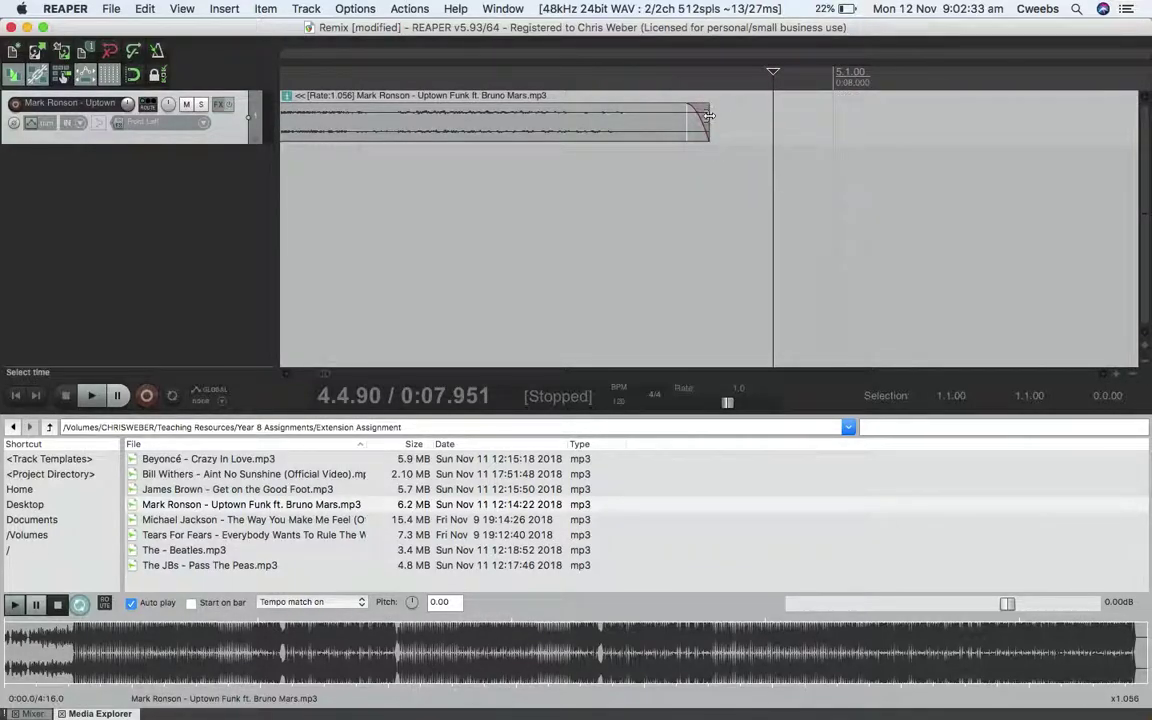
Trim the four-bar clip's end back toward bar 5 and select the clip
{"action": "mouse_move", "coordinate": [707, 121]}
{"action": "left_mouse_down"}
{"action": "mouse_move", "coordinate": [972, 145]}
{"action": "mouse_move", "coordinate": [913, 125]}
{"action": "mouse_move", "coordinate": [673, 140]}
{"action": "mouse_move", "coordinate": [985, 124]}
{"action": "mouse_move", "coordinate": [730, 125]}
{"action": "mouse_move", "coordinate": [985, 128]}
{"action": "mouse_move", "coordinate": [710, 117]}
{"action": "left_mouse_up"}
{"action": "left_click", "coordinate": [445, 120]}
{"action": "key", "text": "minus"}
{"action": "key", "text": "minus"}
{"action": "key", "text": "minus"}
{"action": "key", "text": "minus"}
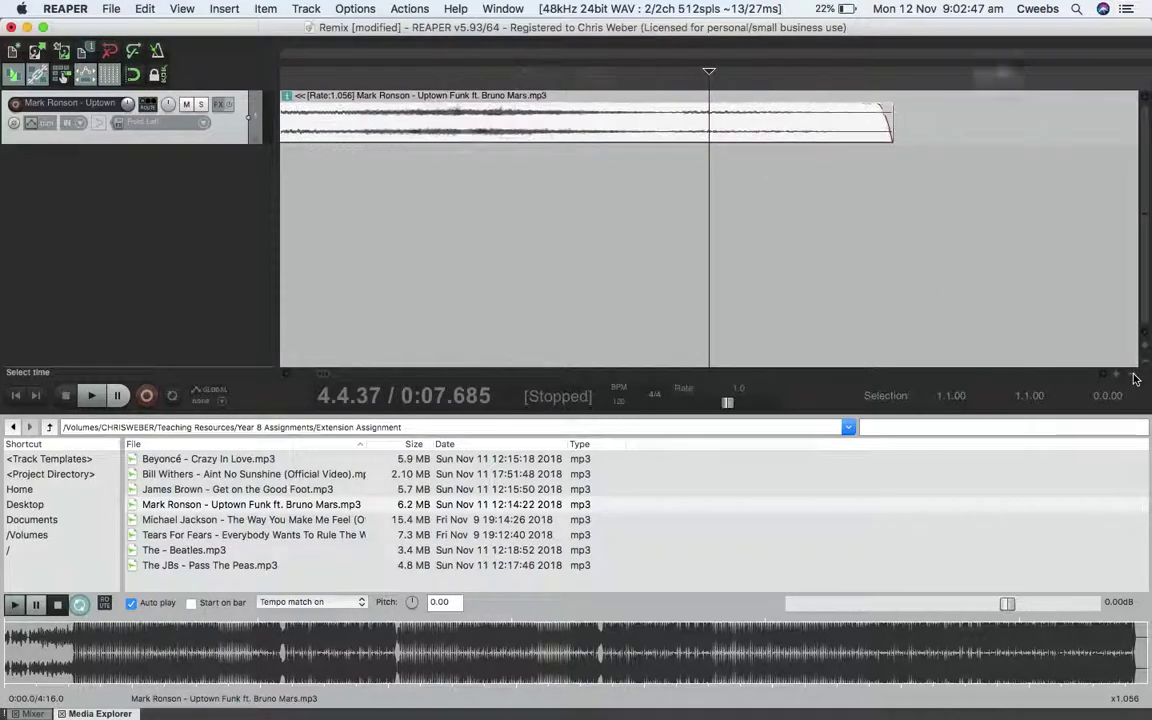
{"action": "key", "text": "equal"}
{"action": "key", "text": "equal"}
{"action": "key", "text": "equal"}
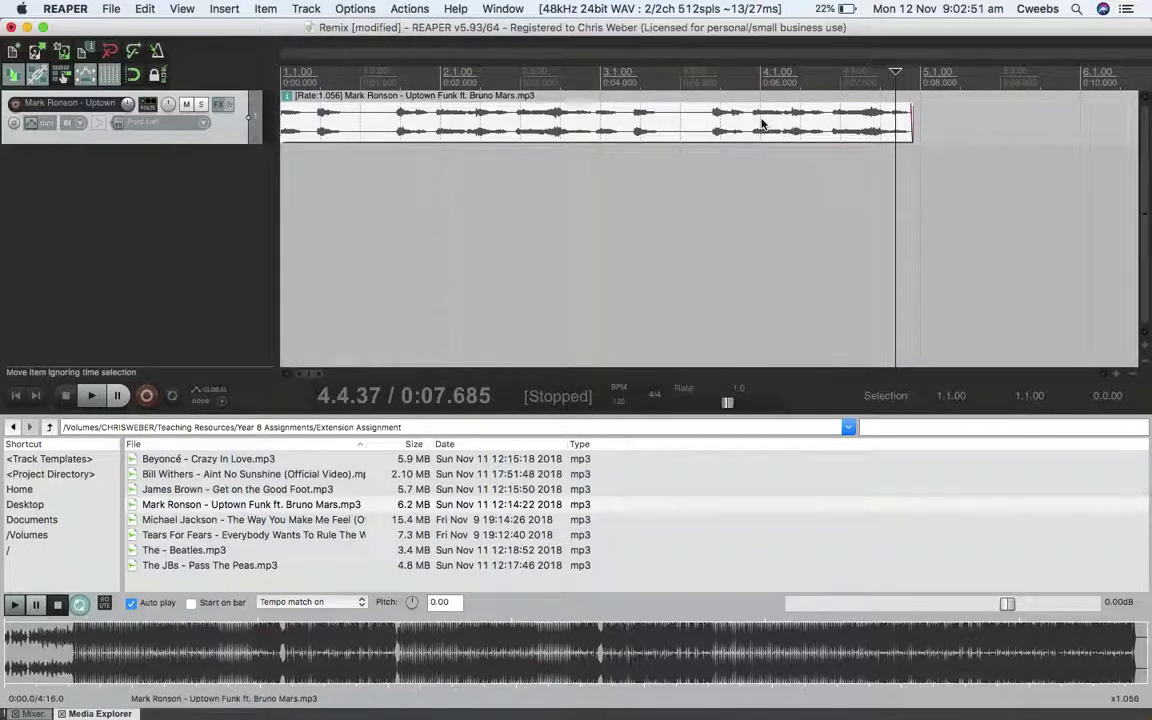
{"action": "left_click", "coordinate": [575, 127]}
Glue the clip into 'Mark Ronson - Uptown Funk ft. Bruno Mars-glued.wav' and check its end at bar 5
{"action": "right_click", "coordinate": [575, 127]}
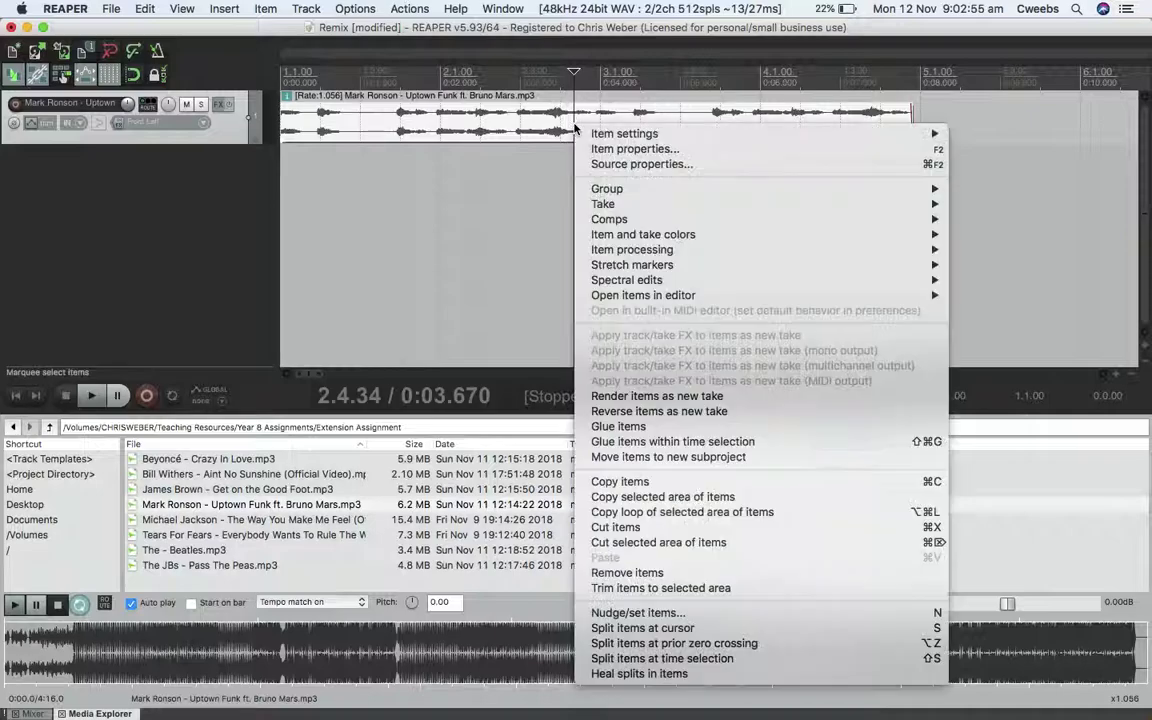
{"action": "left_click", "coordinate": [649, 427]}
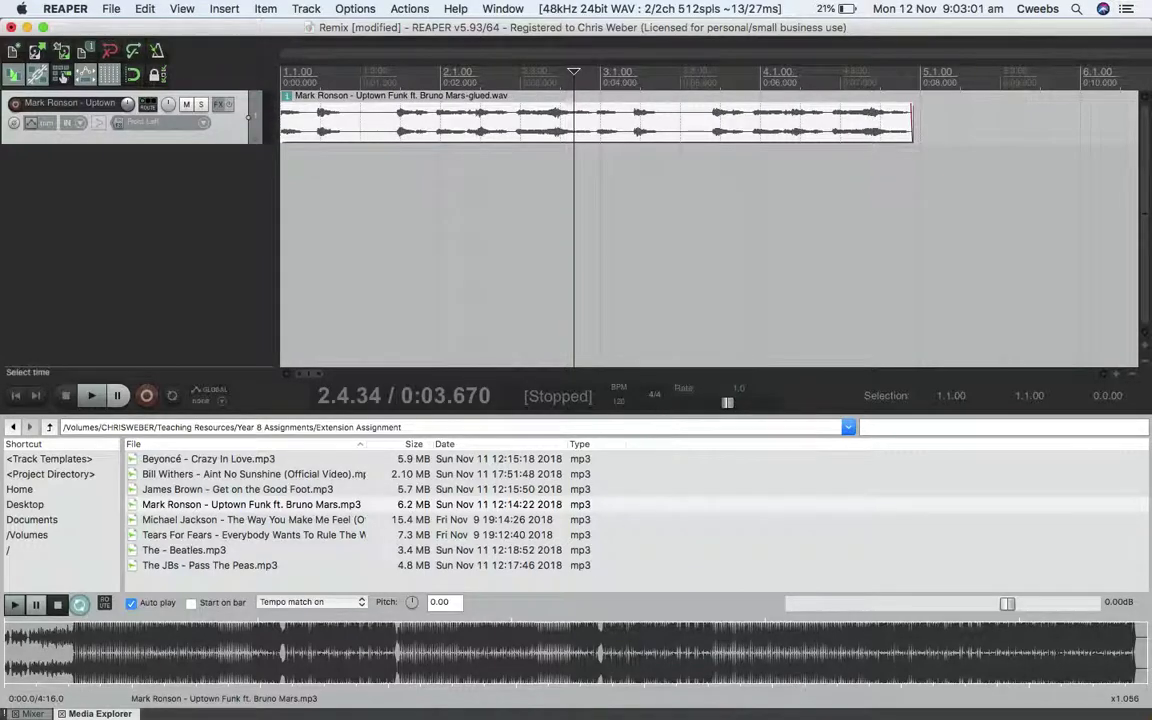
{"action": "left_click_drag", "start_coordinate": [913, 128], "coordinate": [1056, 139]}
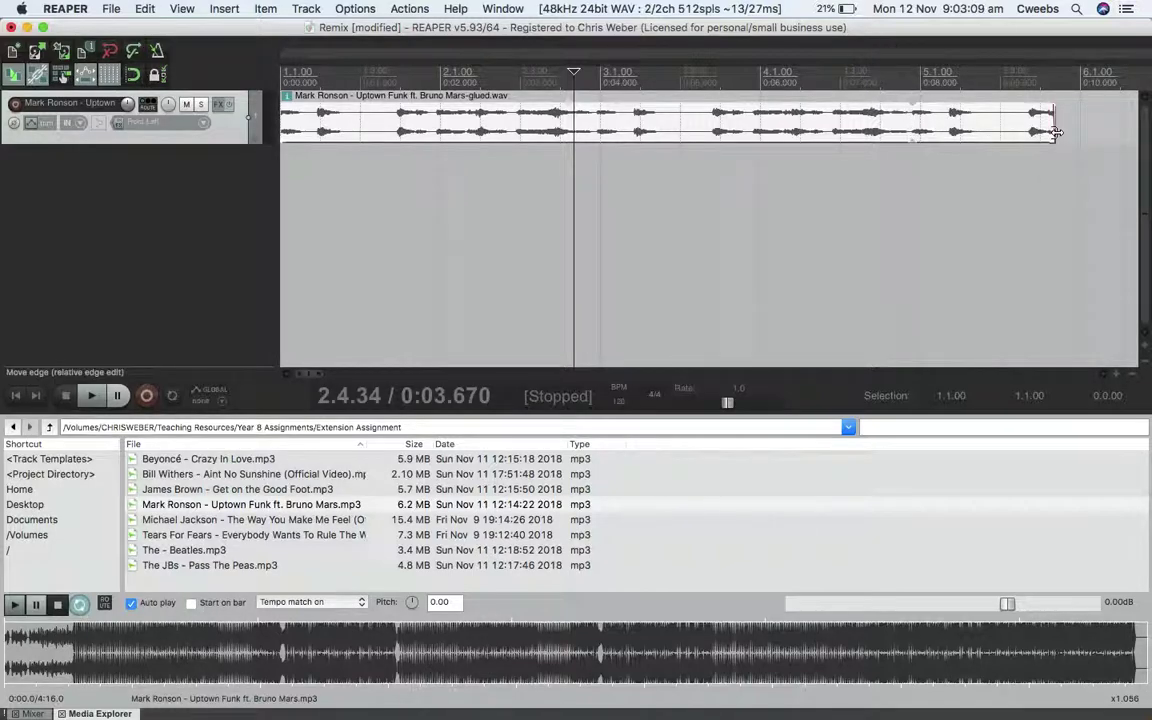
{"action": "left_click_drag", "start_coordinate": [1048, 130], "coordinate": [914, 120]}
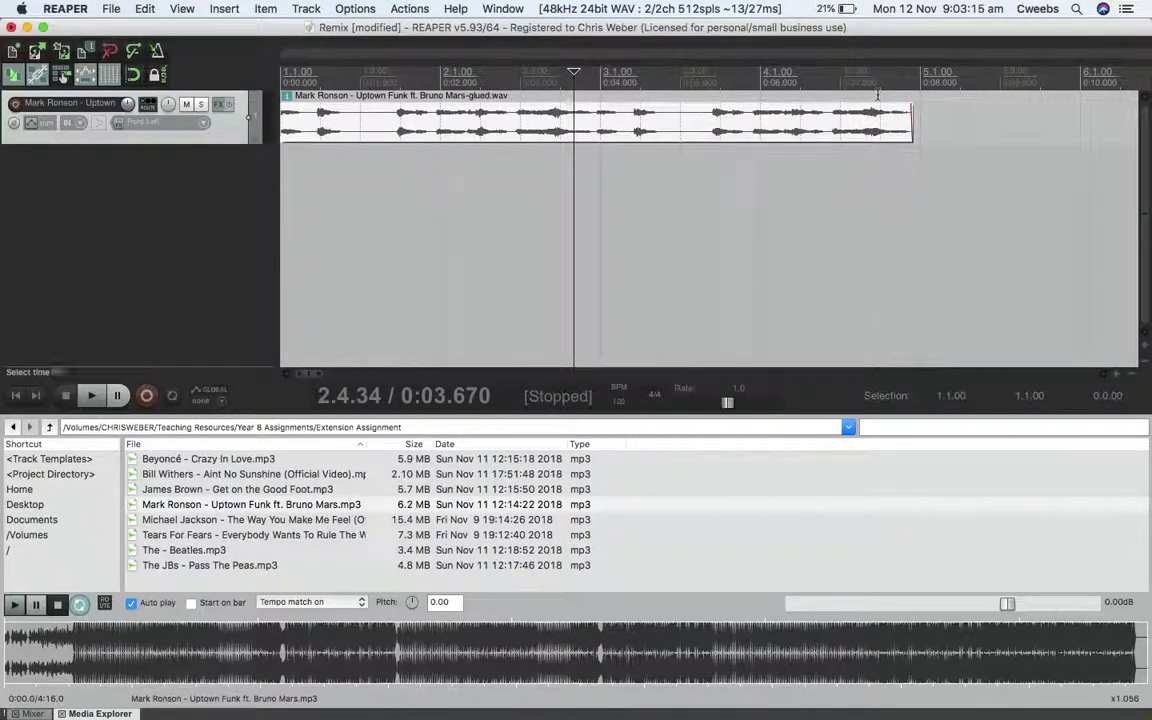
{"action": "key", "text": "Home"}
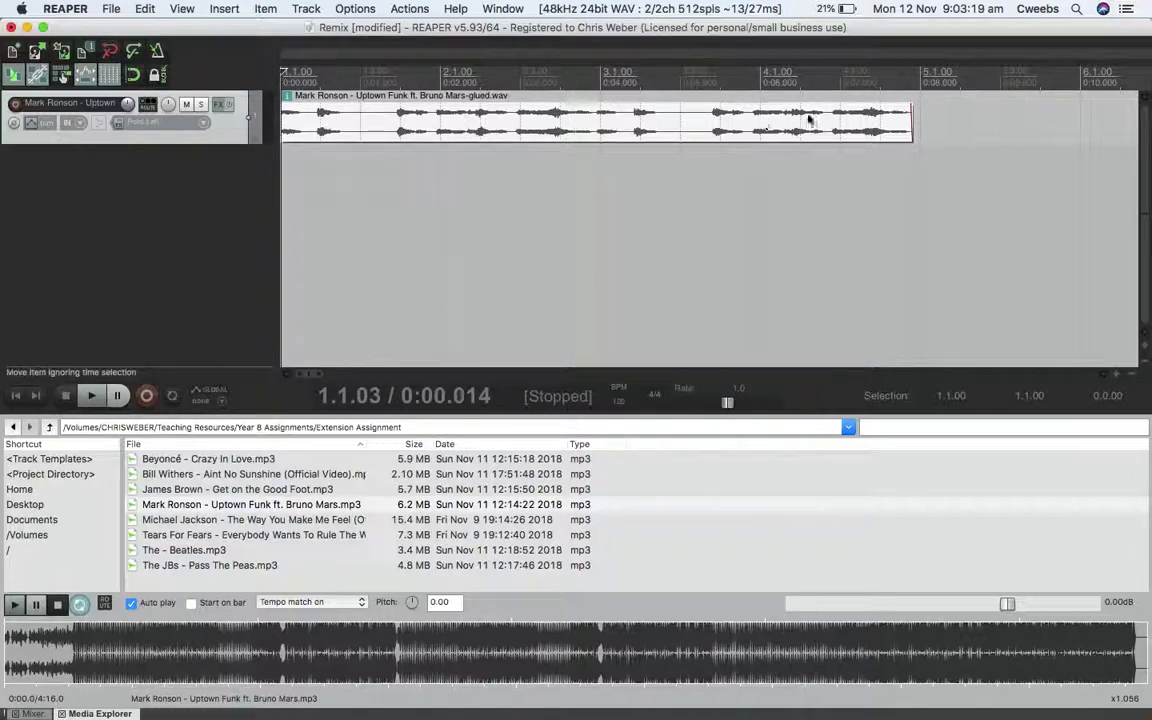
{"action": "left_click_drag", "start_coordinate": [282, 72], "coordinate": [918, 76]}
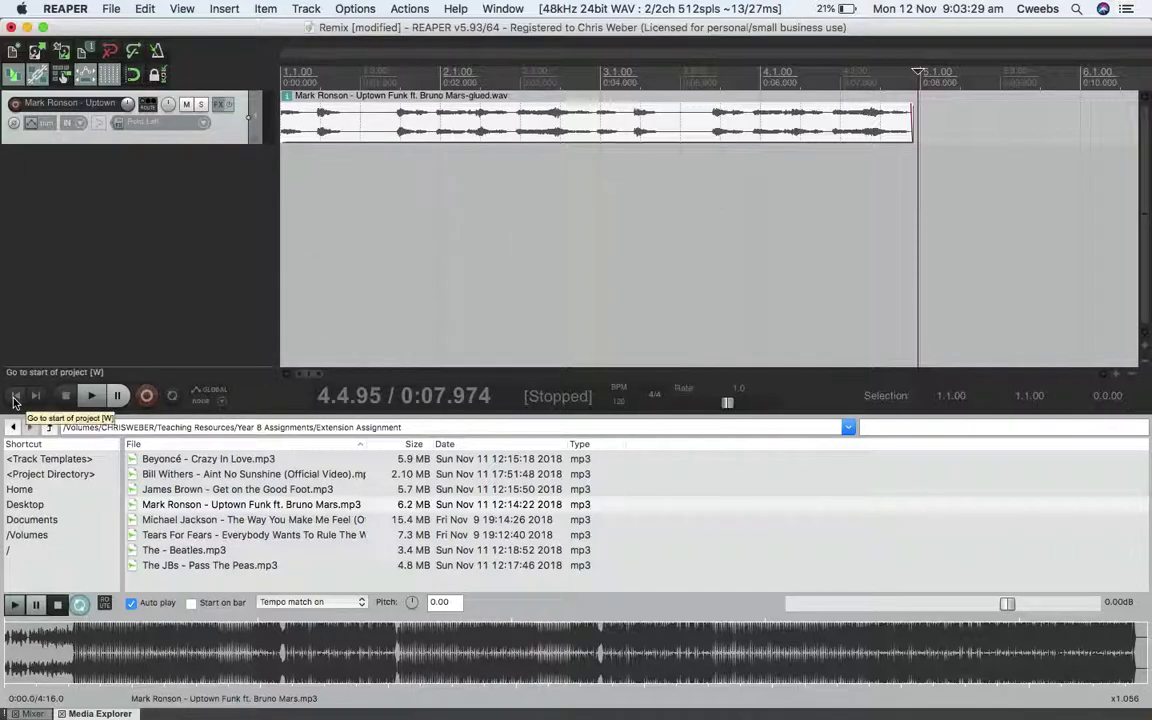
With snapping on, Alt-drag the glued clip's edge to bar 5 (rate 0.987) and play it back
{"action": "scroll", "coordinate": [909, 203], "scroll_direction": "up", "scroll_amount": 1}
{"action": "scroll", "coordinate": [909, 203], "scroll_direction": "up", "scroll_amount": 2}
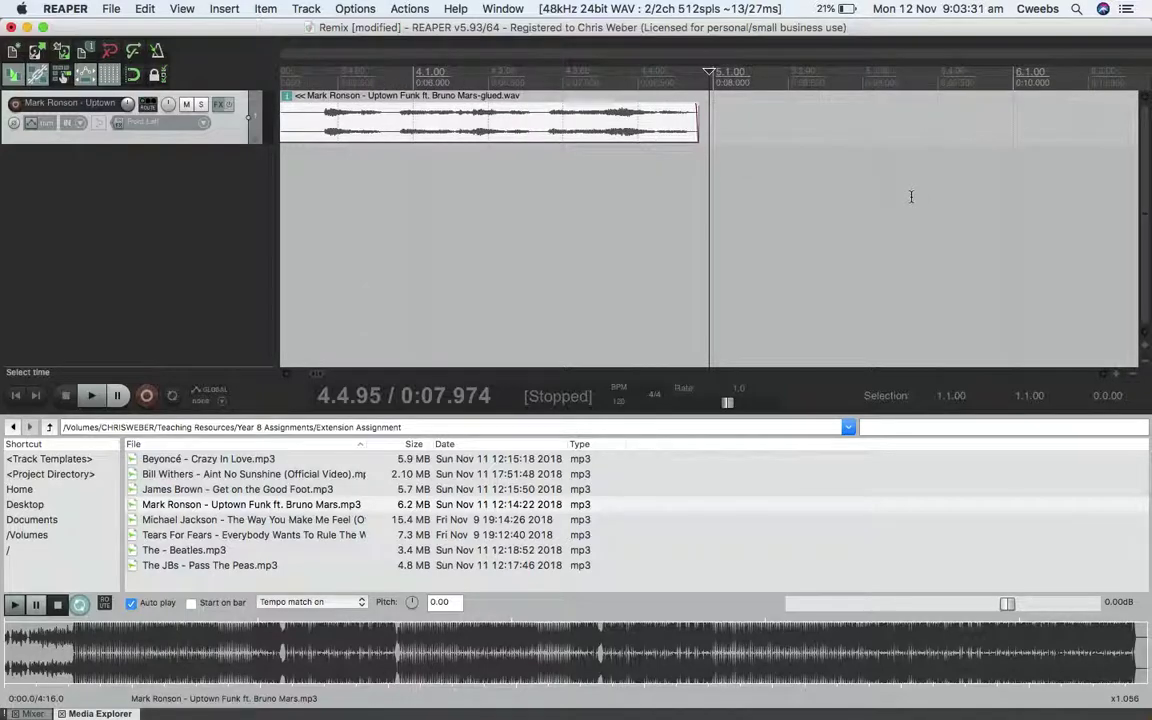
{"action": "scroll", "coordinate": [911, 196], "scroll_direction": "up", "scroll_amount": 1}
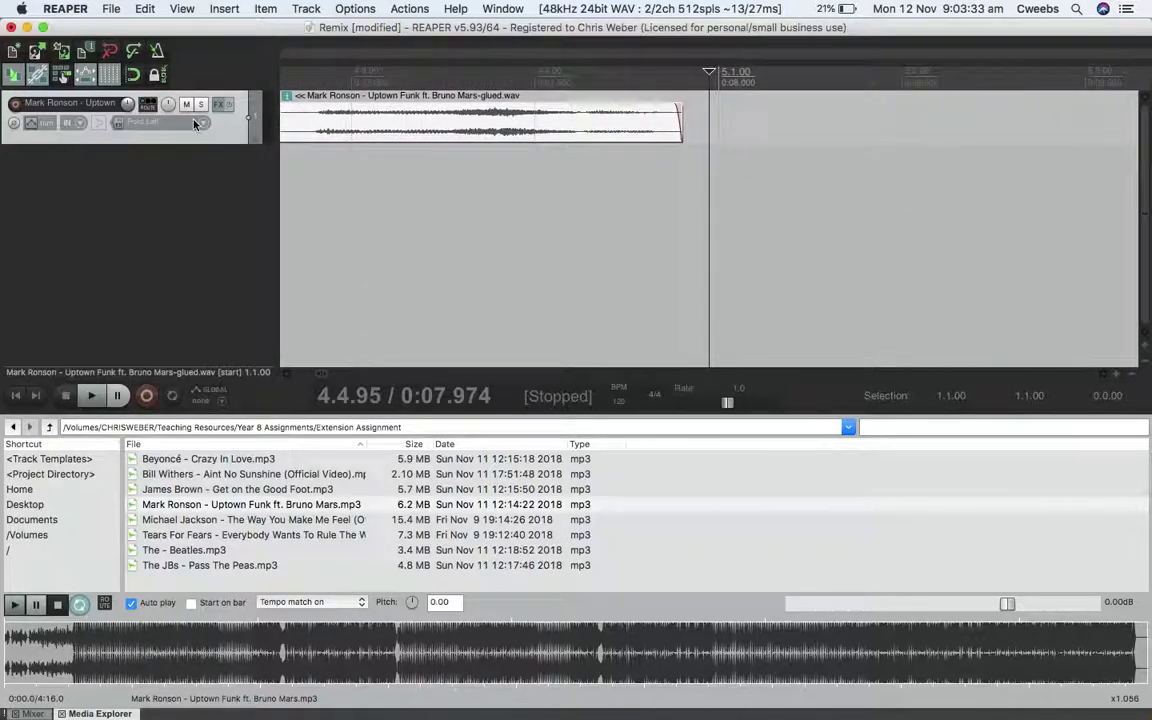
{"action": "left_click", "coordinate": [133, 75]}
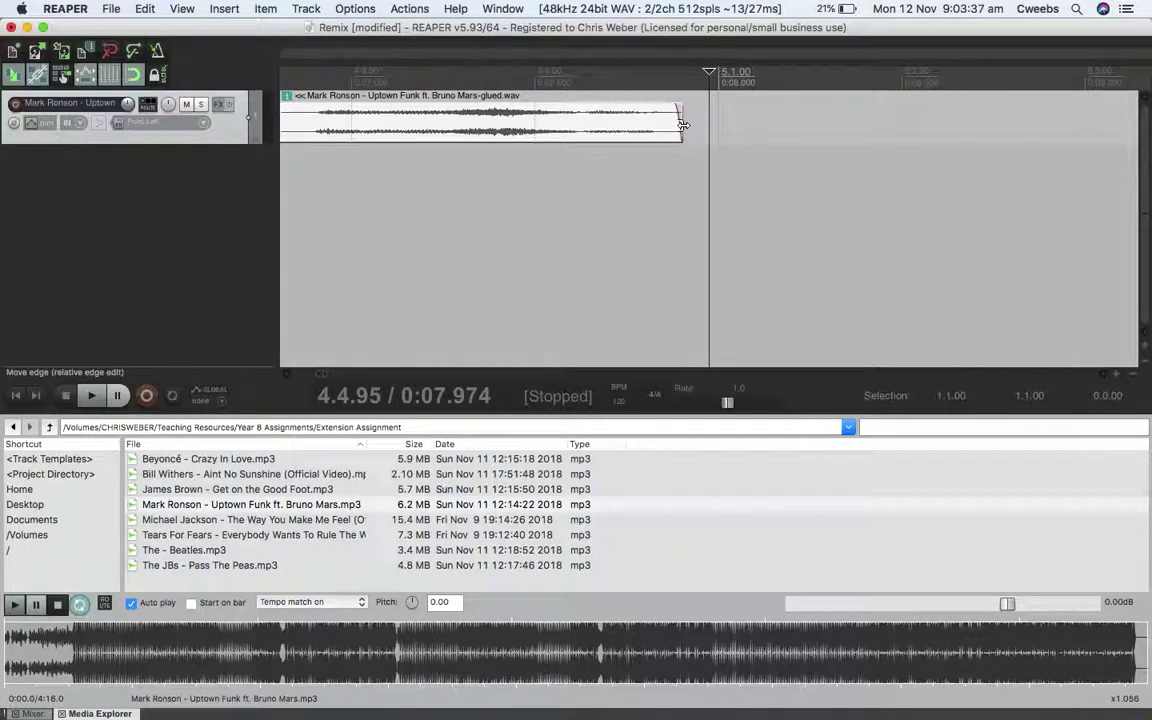
{"action": "key", "text": "alt"}
{"action": "left_click_drag", "start_coordinate": [684, 123], "coordinate": [719, 123]}
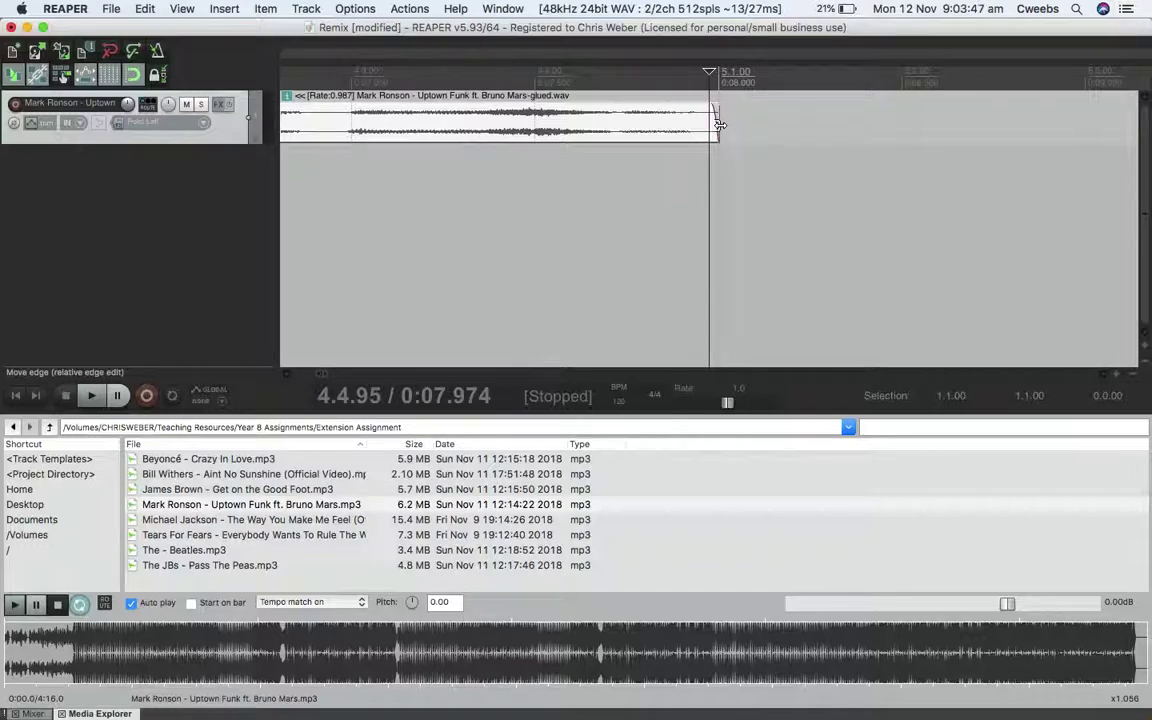
{"action": "key", "text": "Home"}
{"action": "scroll", "coordinate": [719, 123], "scroll_direction": "up", "scroll_amount": 4}
{"action": "key", "text": "space"}
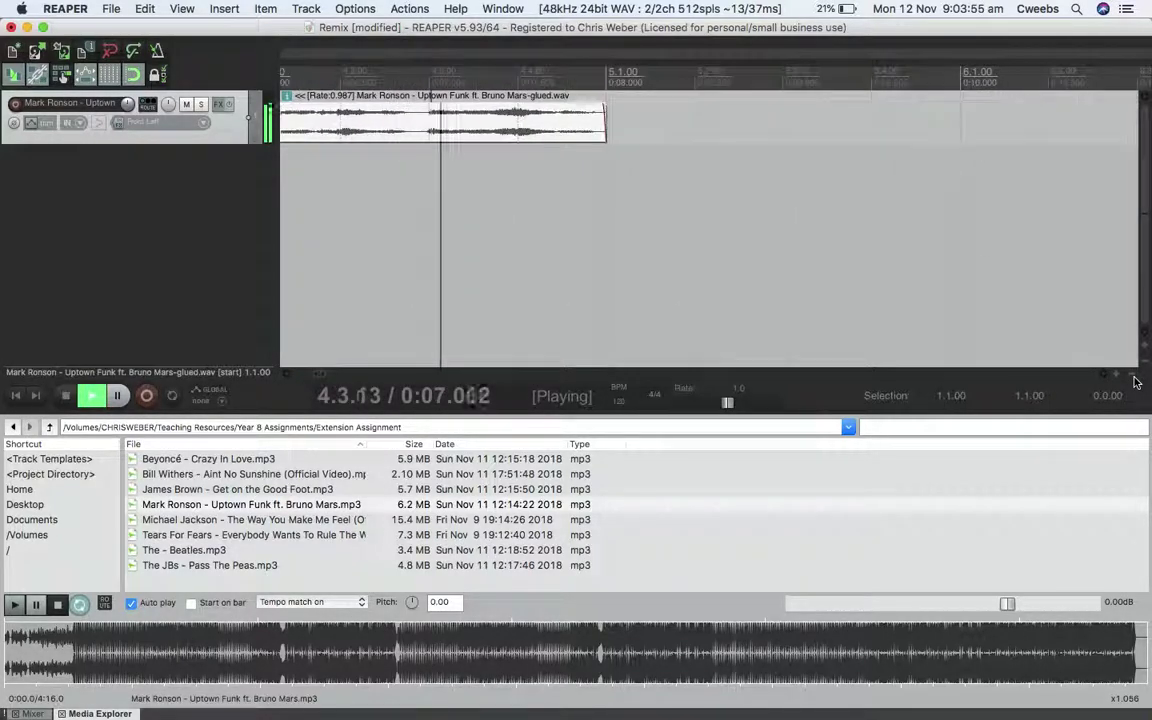
Stop playback and drag the clip's right edge out so the four bars loop to about bar 36
{"action": "key", "text": "space"}
{"action": "key", "text": "space"}
{"action": "scroll", "coordinate": [1018, 338], "scroll_direction": "down", "scroll_amount": 8}
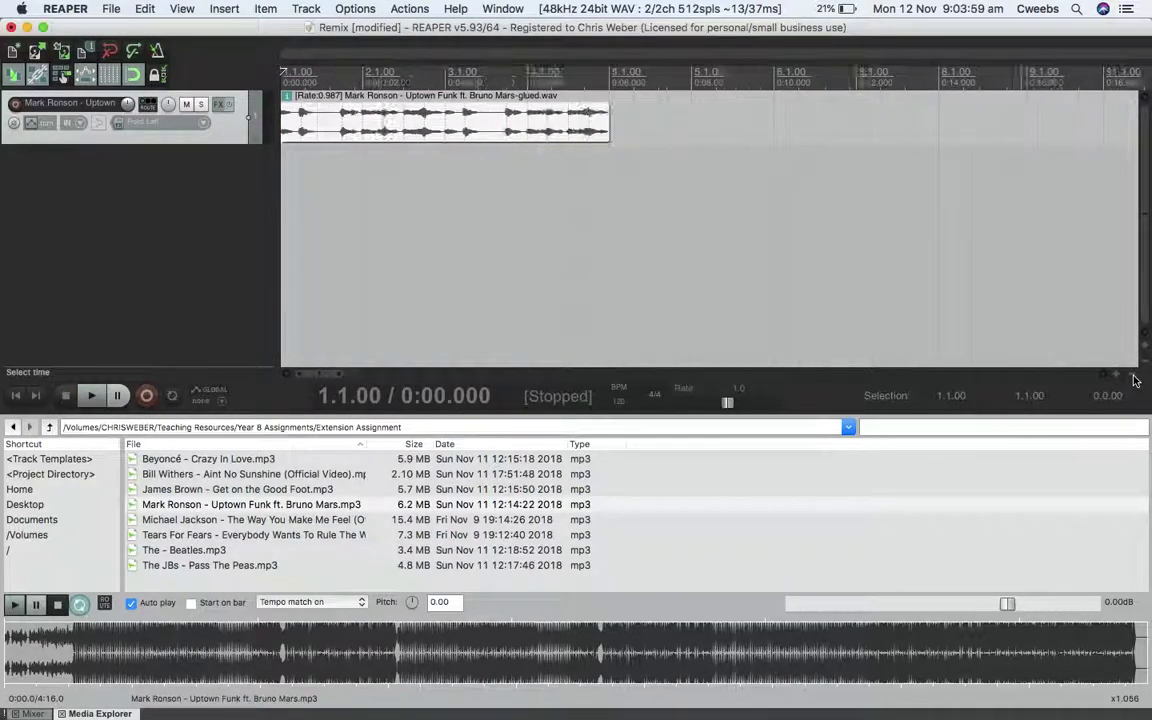
{"action": "left_click_drag", "start_coordinate": [611, 128], "coordinate": [1148, 150]}
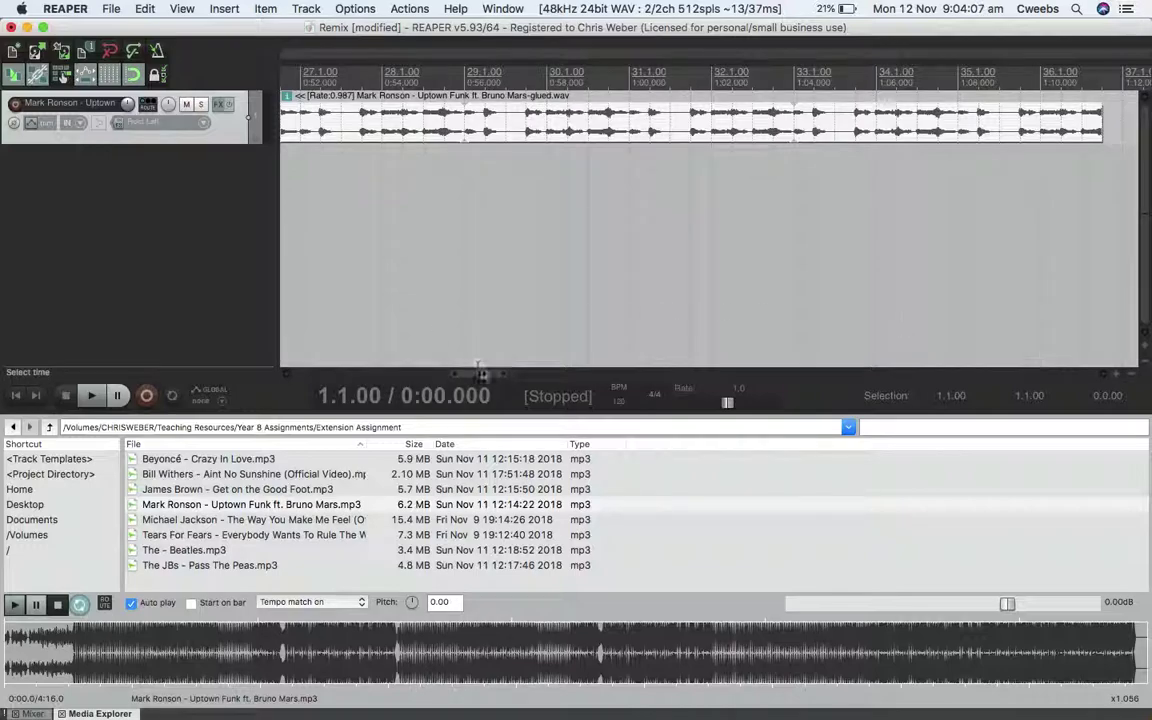
{"action": "left_click_drag", "start_coordinate": [481, 373], "coordinate": [290, 373]}
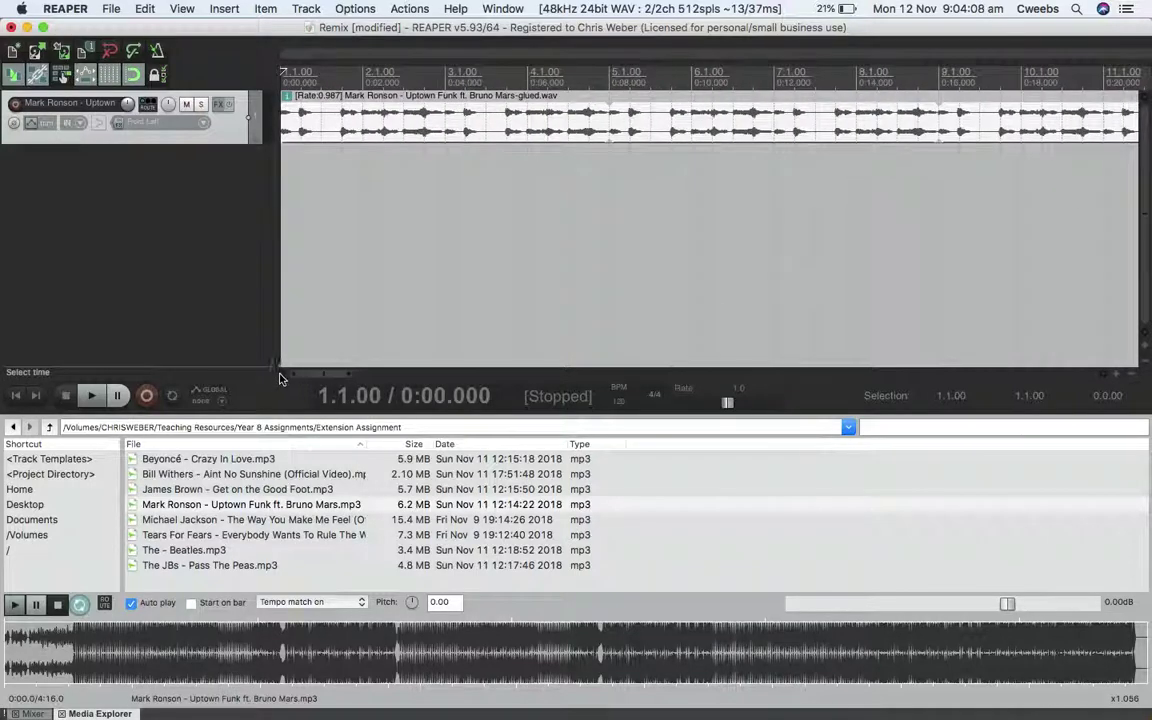
Preview 'James Brown – Get on the Good Foot.mp3' and drag it onto a new second track
{"action": "left_click", "coordinate": [177, 492]}
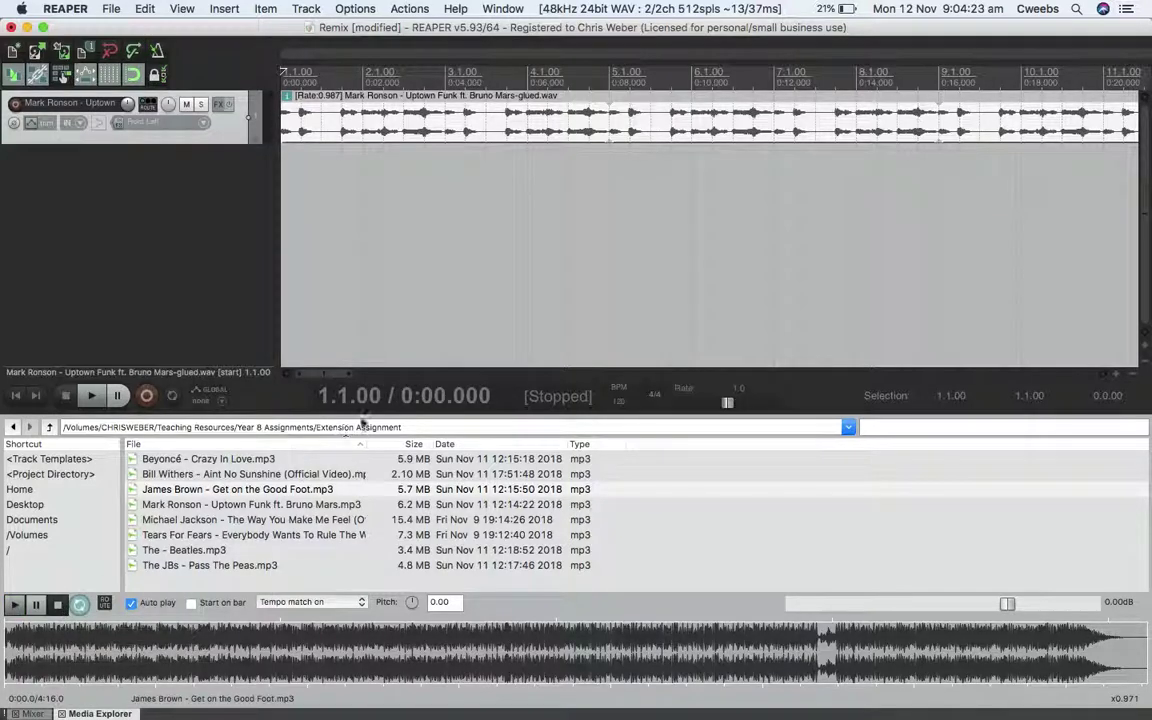
{"action": "left_click_drag", "start_coordinate": [183, 496], "coordinate": [329, 237]}
{"action": "left_click_drag", "start_coordinate": [319, 183], "coordinate": [288, 160]}
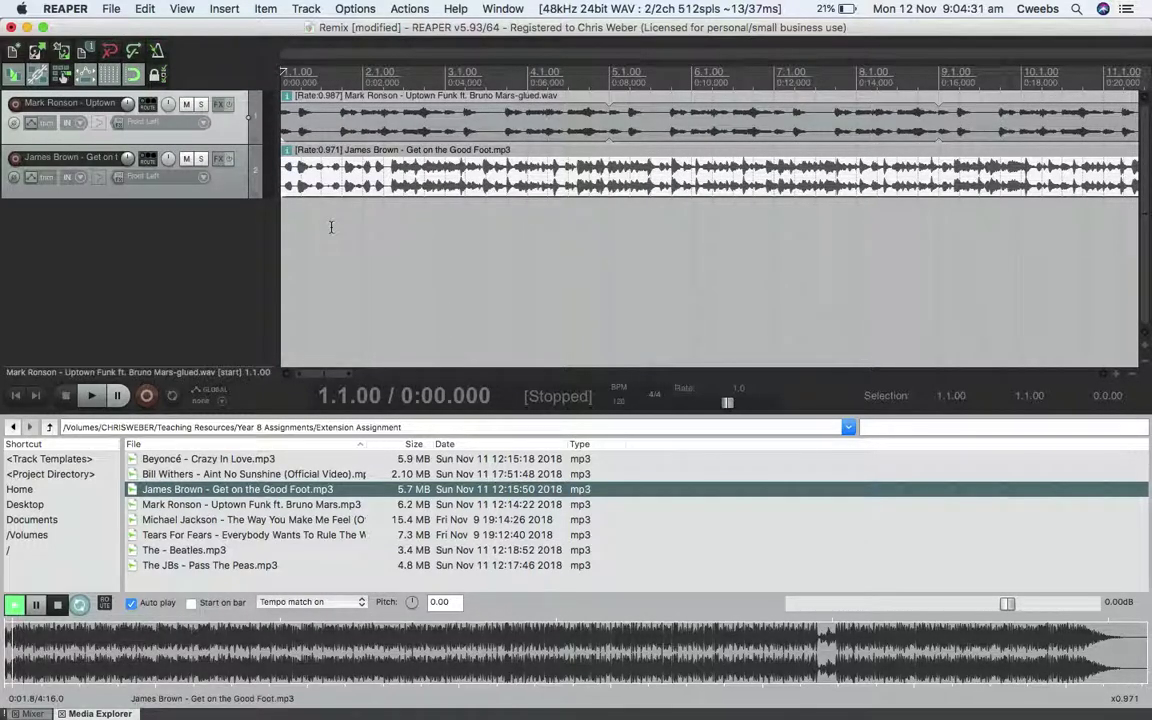
{"action": "left_click", "coordinate": [290, 233]}
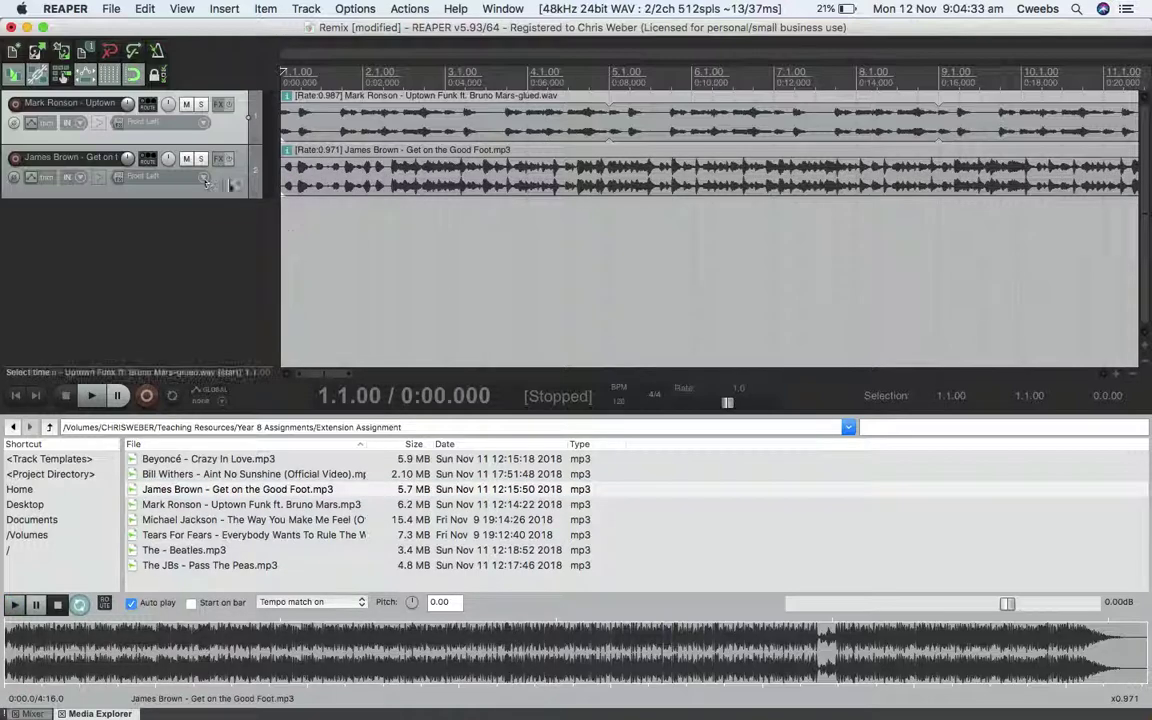
Solo and audition the James Brown track, then set the edit cursor at 2.2.00 and zoom in
{"action": "left_click", "coordinate": [203, 160]}
{"action": "key", "text": "space"}
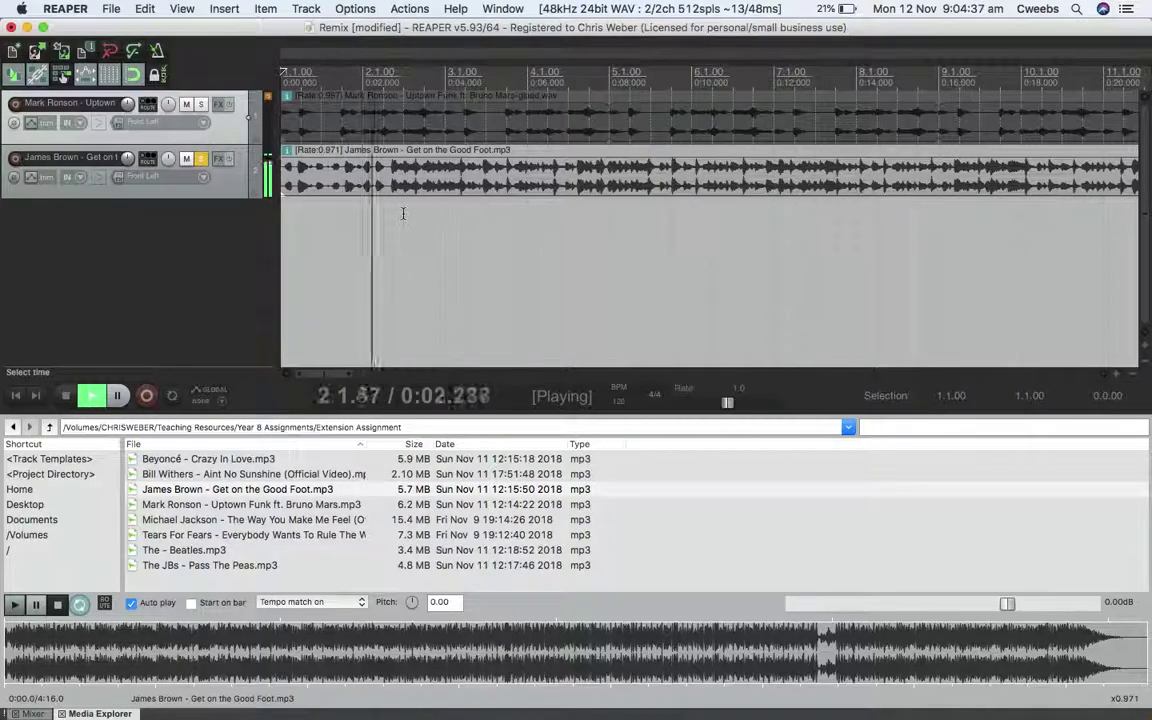
{"action": "key", "text": "space"}
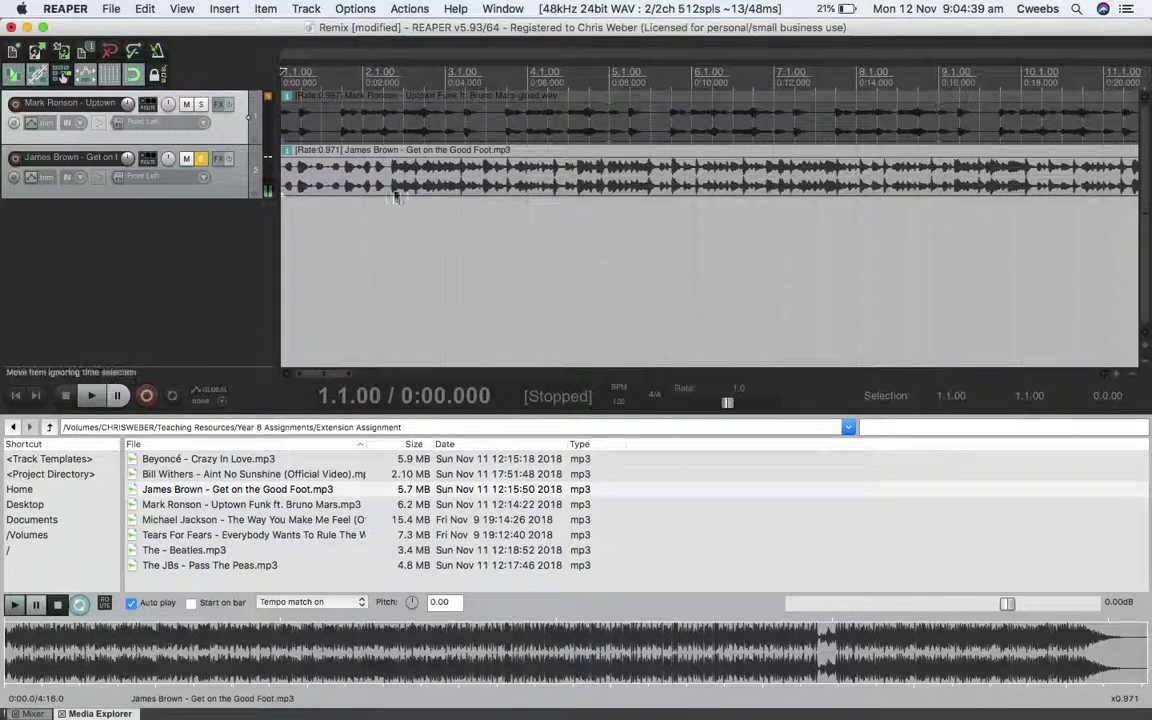
{"action": "left_click", "coordinate": [393, 184]}
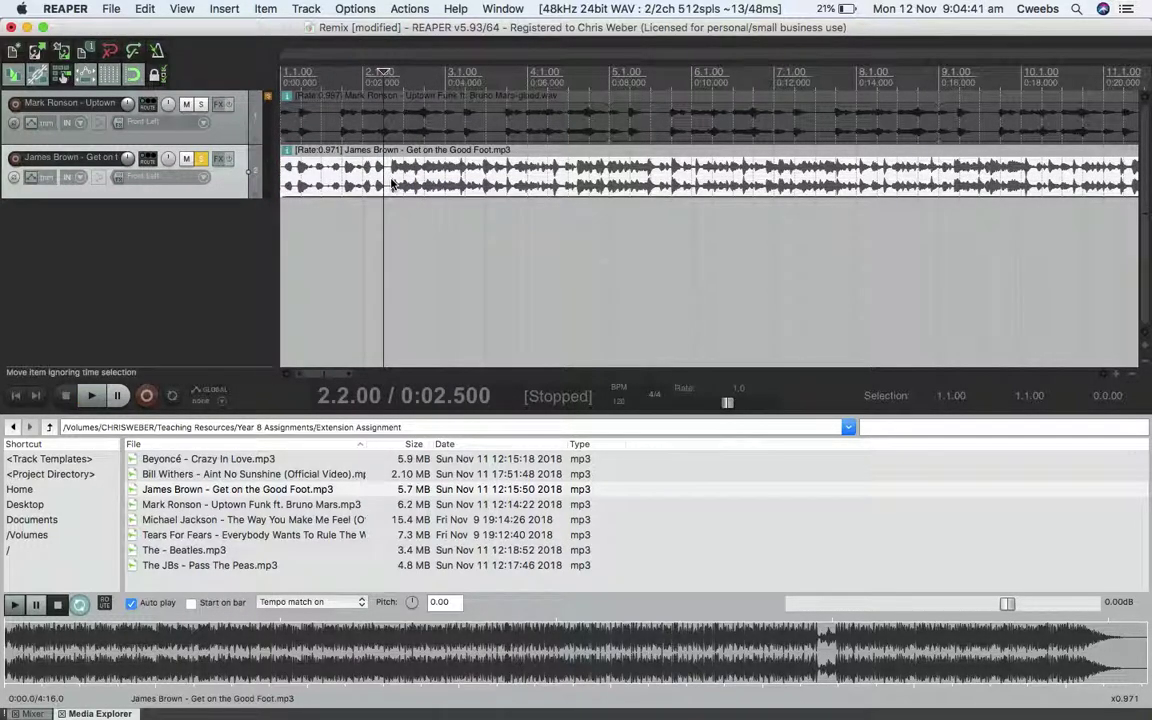
{"action": "left_click", "coordinate": [288, 180]}
{"action": "key", "text": "space"}
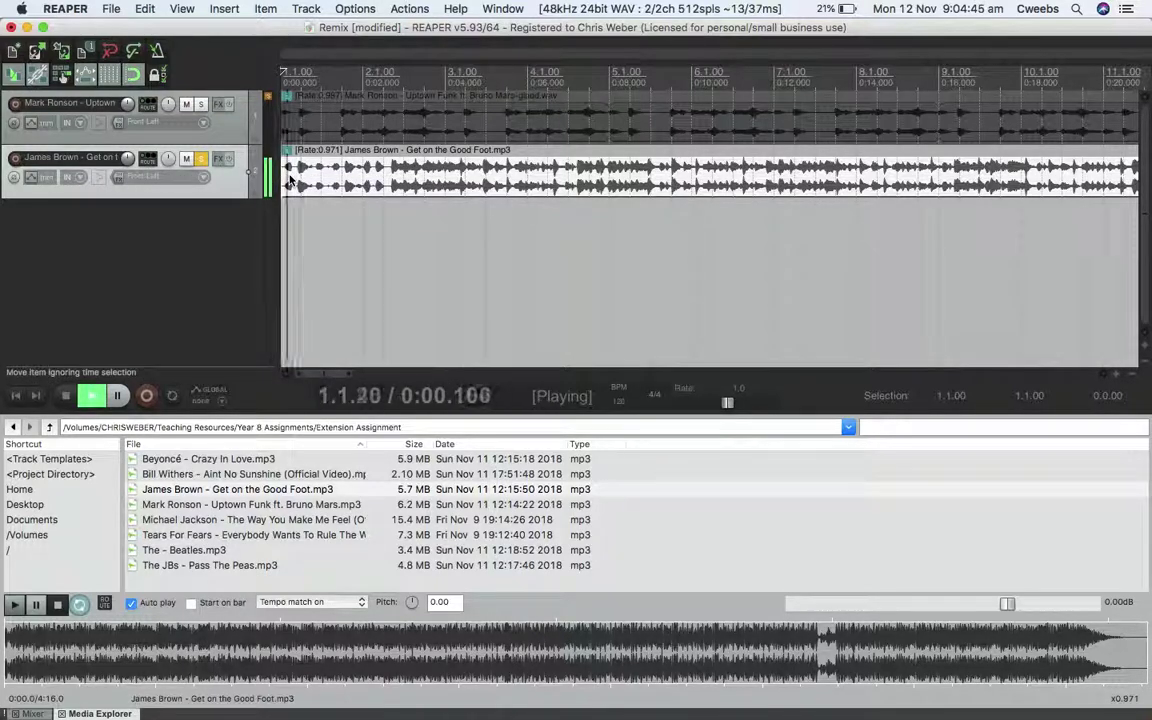
{"action": "key", "text": "space"}
{"action": "left_click", "coordinate": [390, 180]}
{"action": "left_click", "coordinate": [1118, 377]}
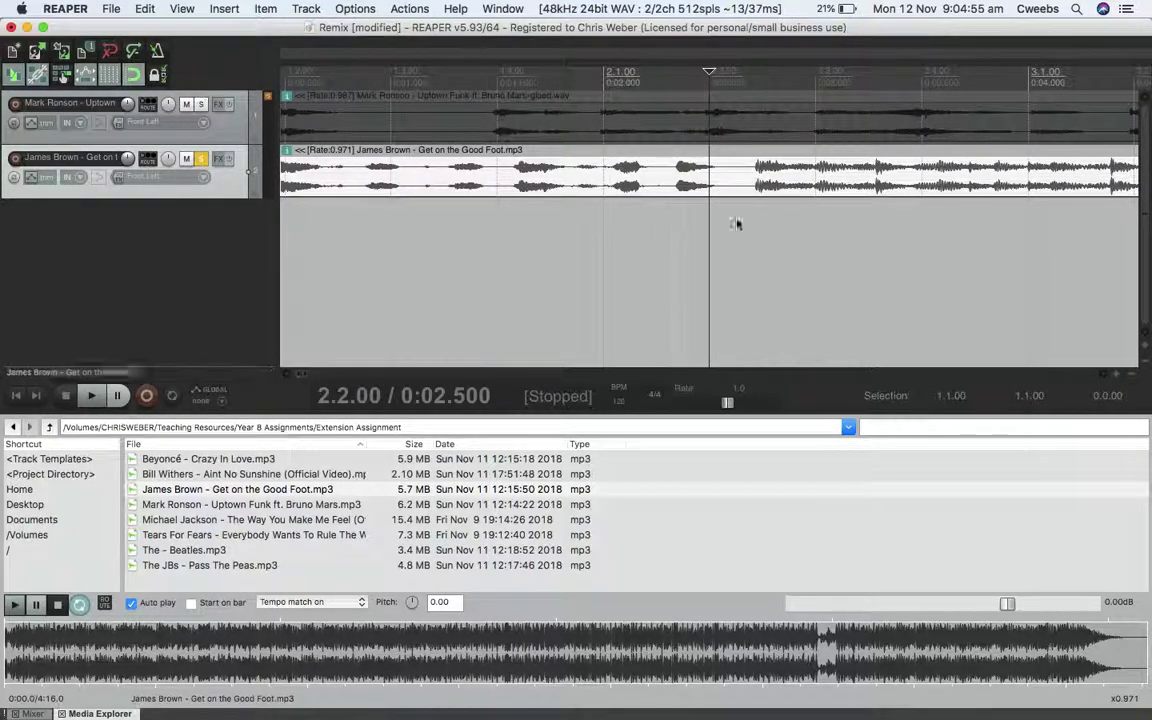
Locate the horn entry point near 2.2.43 in the James Brown clip
{"action": "left_click", "coordinate": [852, 190]}
{"action": "left_click", "coordinate": [715, 184]}
{"action": "left_click", "coordinate": [826, 170]}
{"action": "left_click", "coordinate": [712, 176]}
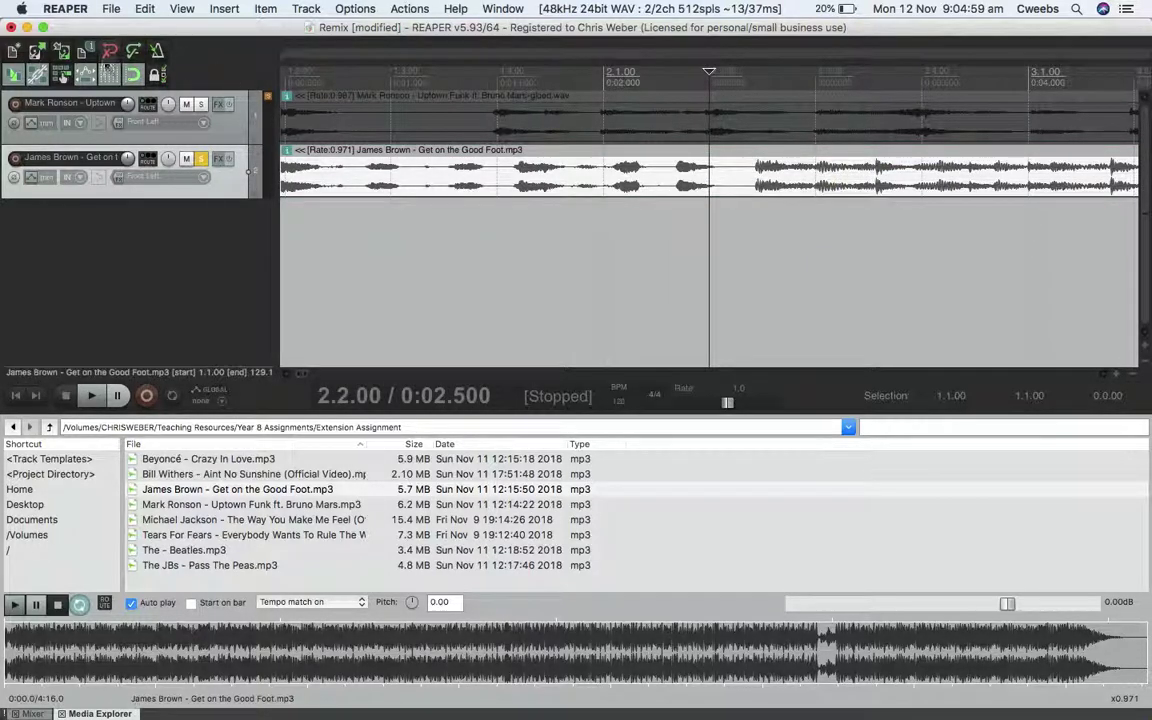
{"action": "left_click", "coordinate": [755, 181]}
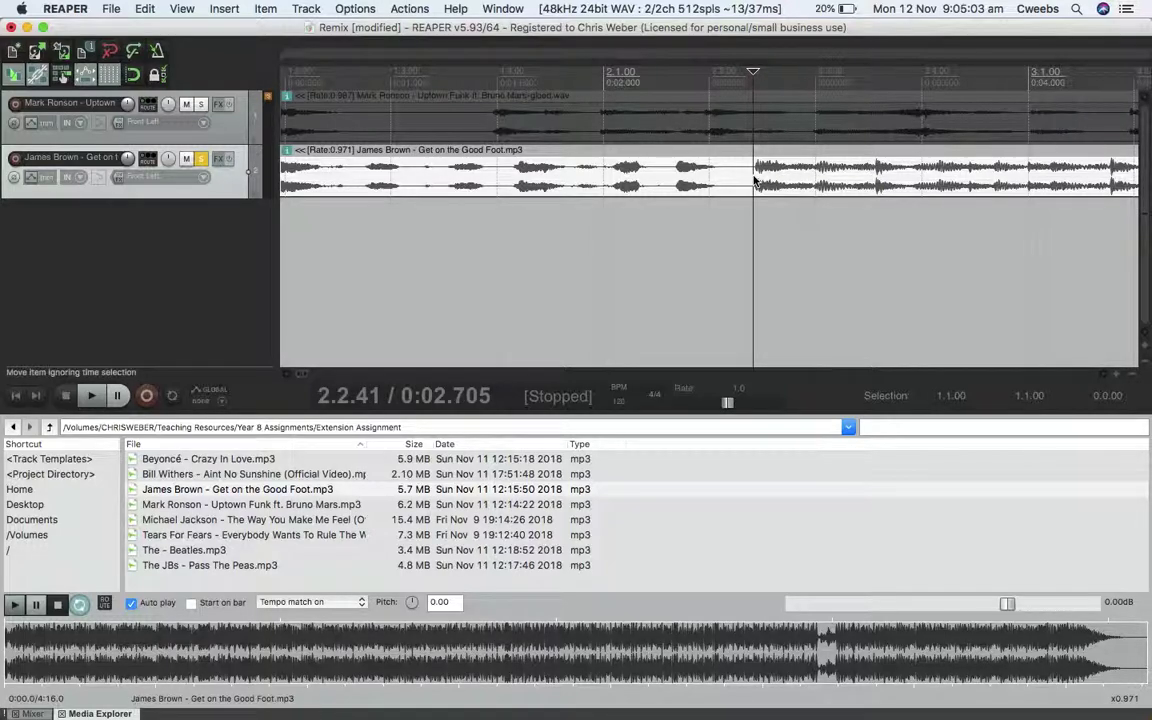
{"action": "left_click", "coordinate": [1121, 381]}
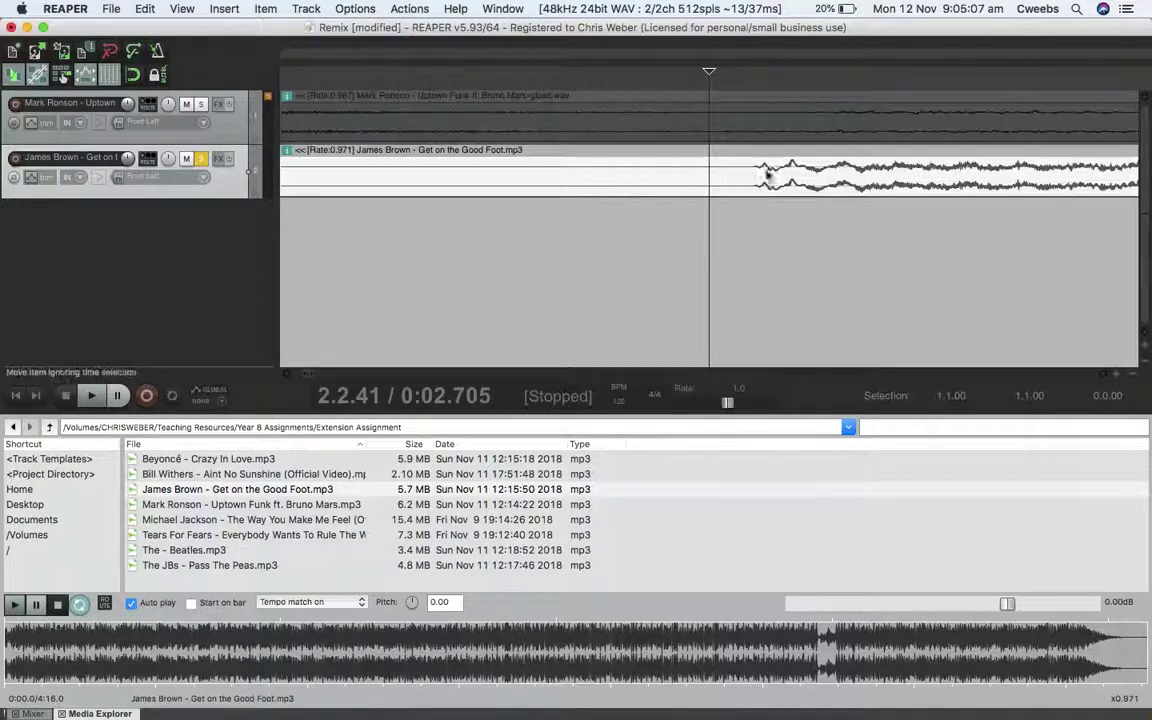
{"action": "left_click", "coordinate": [752, 183]}
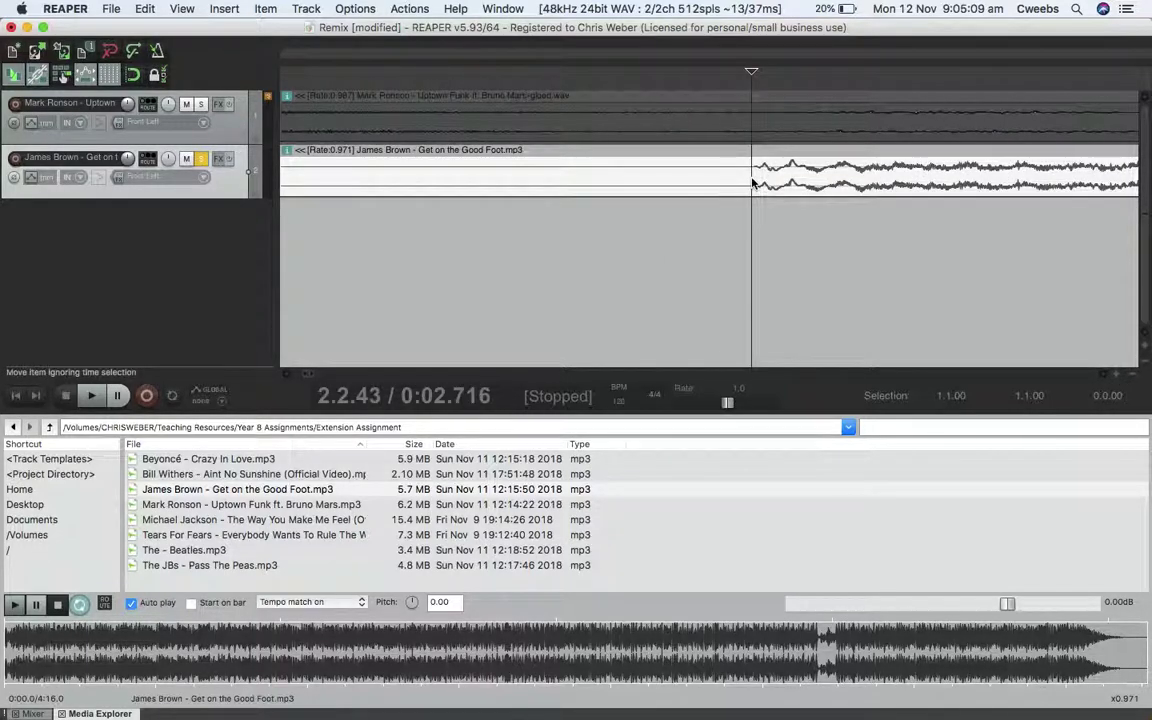
Split the clip at the horn entry, delete the opening part, and move the remainder to 1.1.00
{"action": "key", "text": "s"}
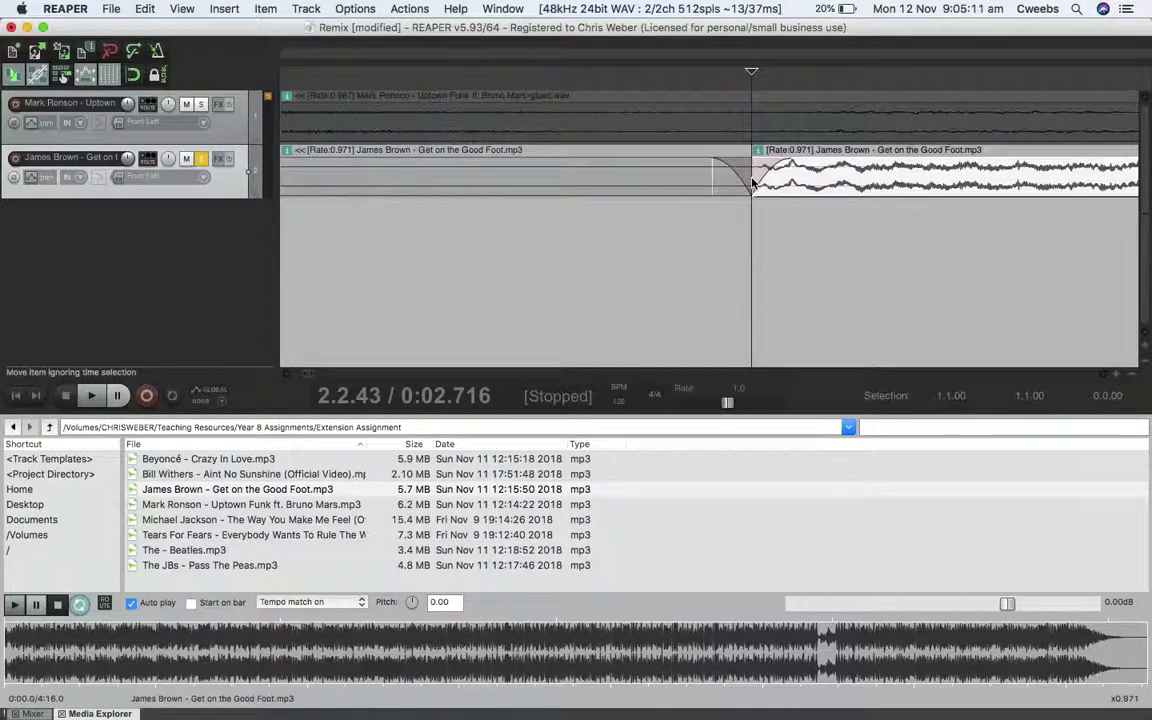
{"action": "left_click", "coordinate": [640, 180]}
{"action": "key", "text": "Delete"}
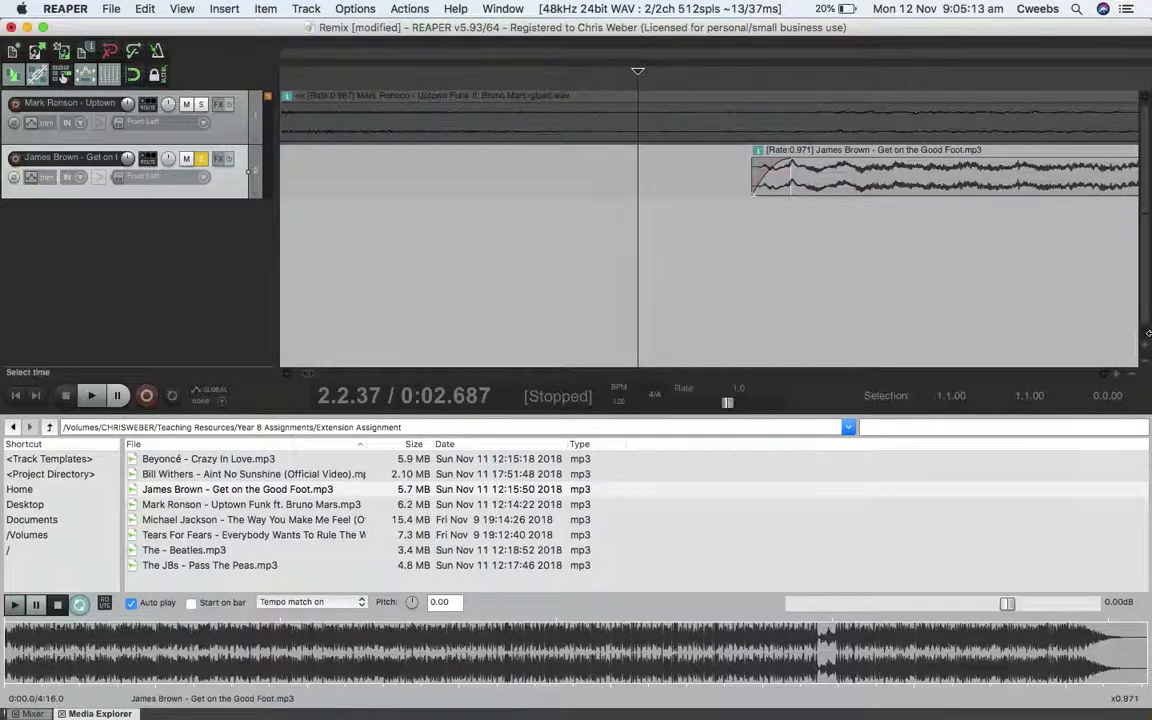
{"action": "scroll", "coordinate": [1137, 380], "scroll_direction": "down", "scroll_amount": 5}
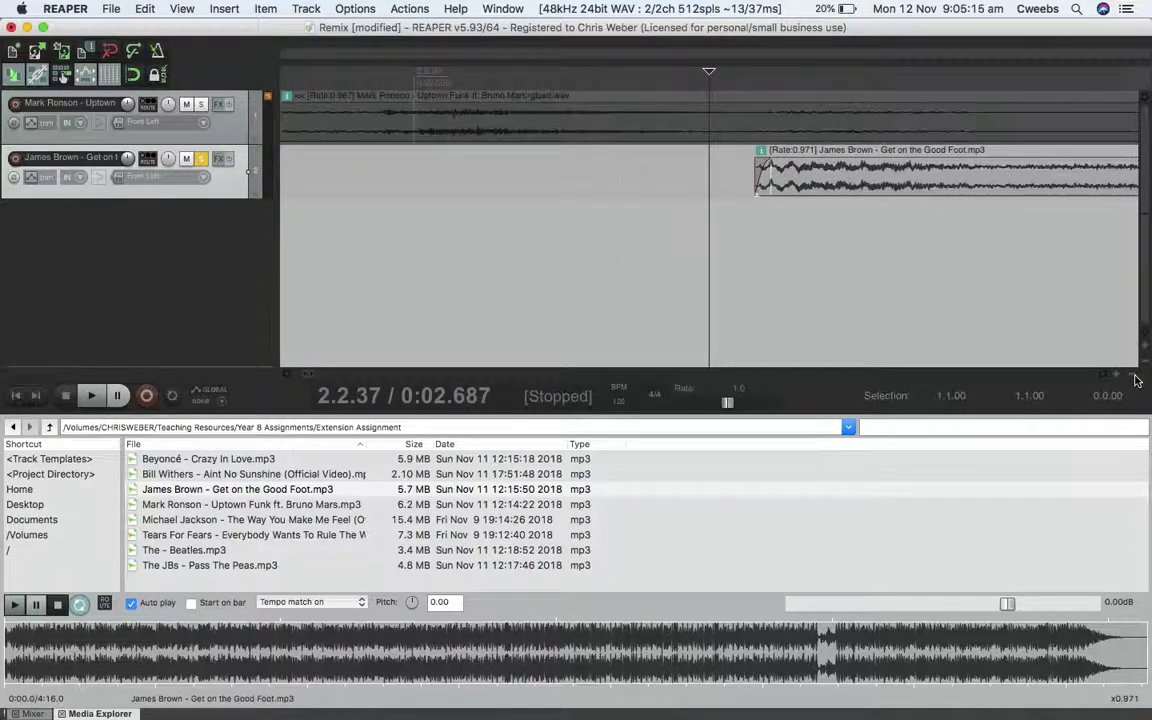
{"action": "left_click_drag", "start_coordinate": [947, 195], "coordinate": [238, 176]}
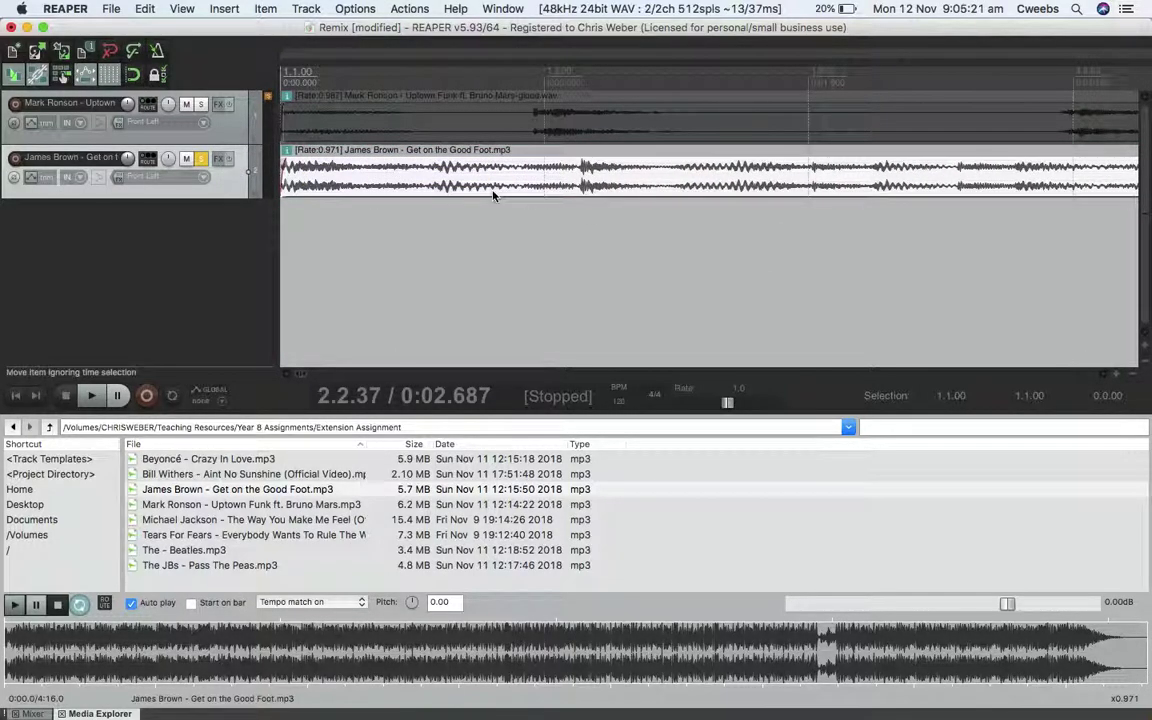
Audition the trimmed horn clip by playing the project from the start
{"action": "scroll", "coordinate": [341, 240], "scroll_direction": "up", "scroll_amount": 5}
{"action": "key", "text": "space"}
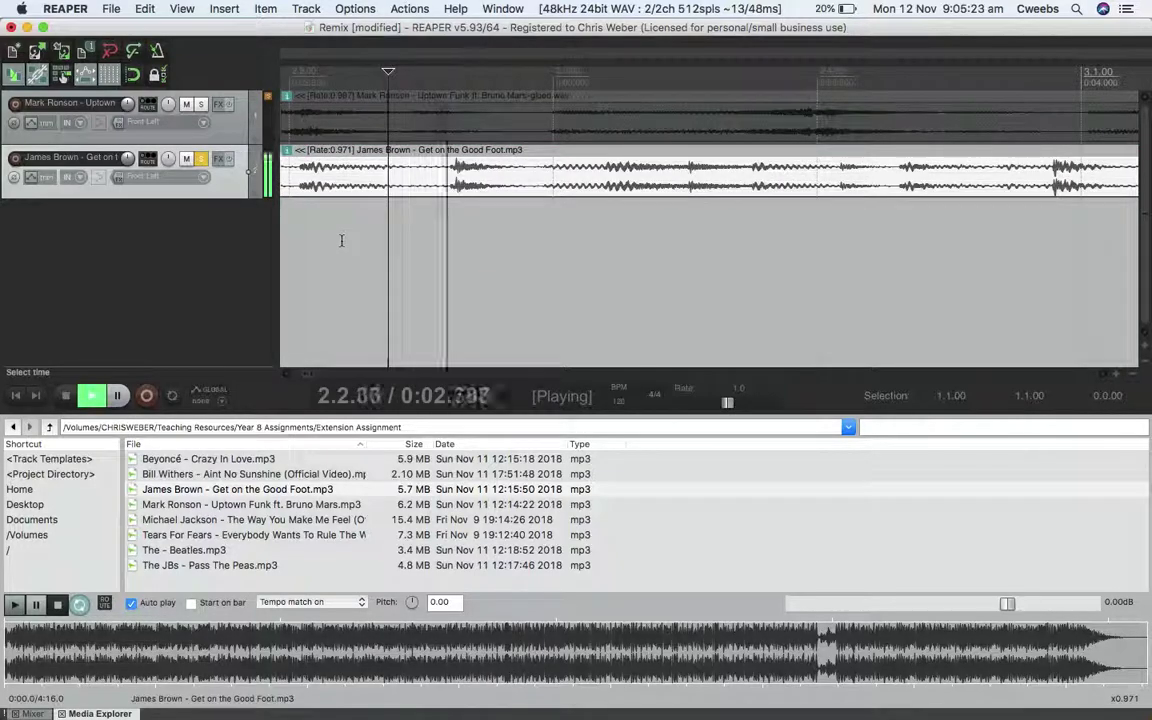
{"action": "key", "text": "space"}
{"action": "key", "text": "Home"}
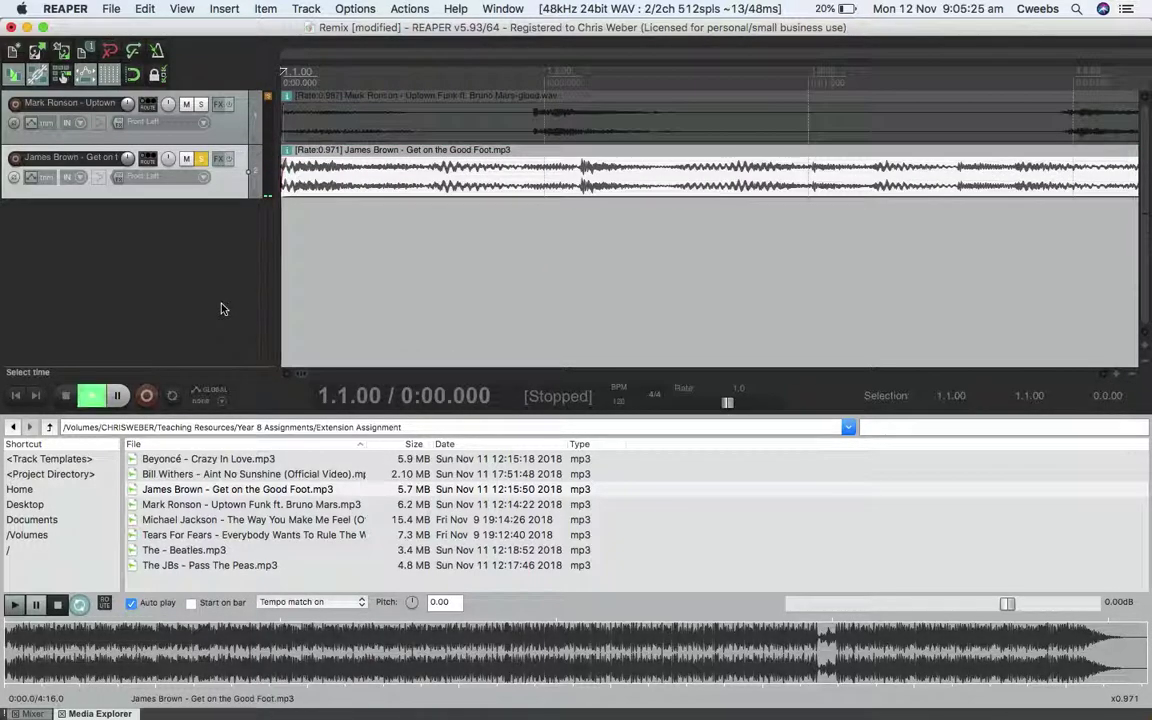
{"action": "key", "text": "space"}
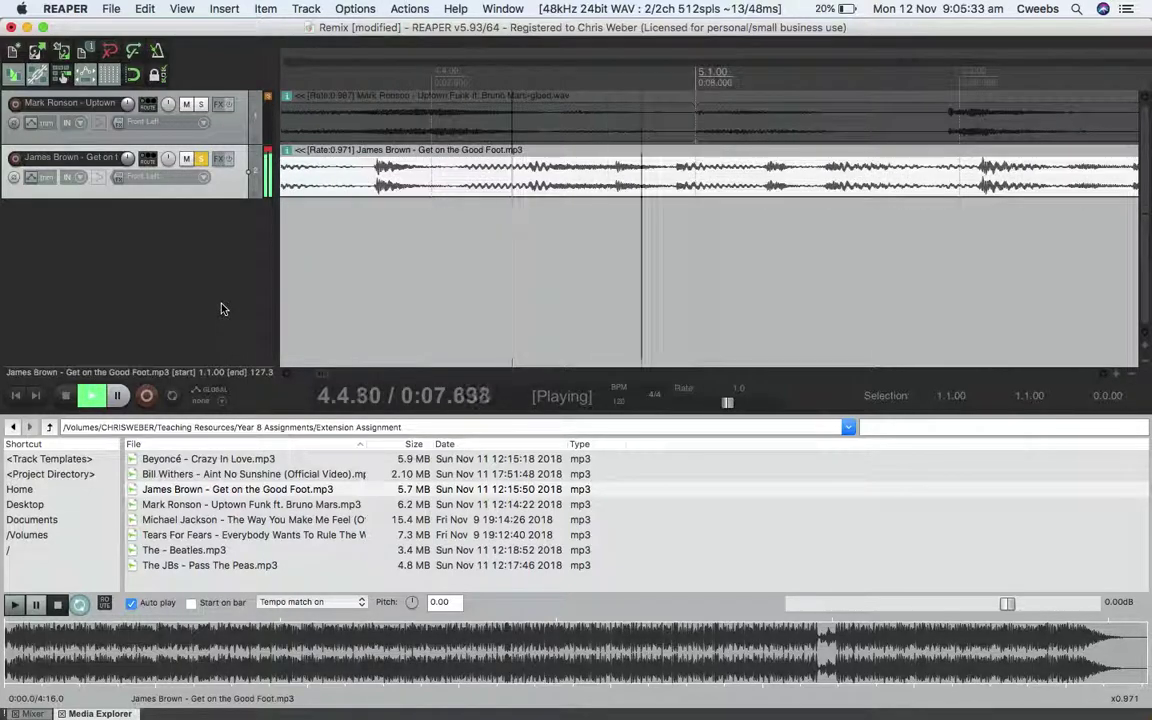
{"action": "key", "text": "space"}
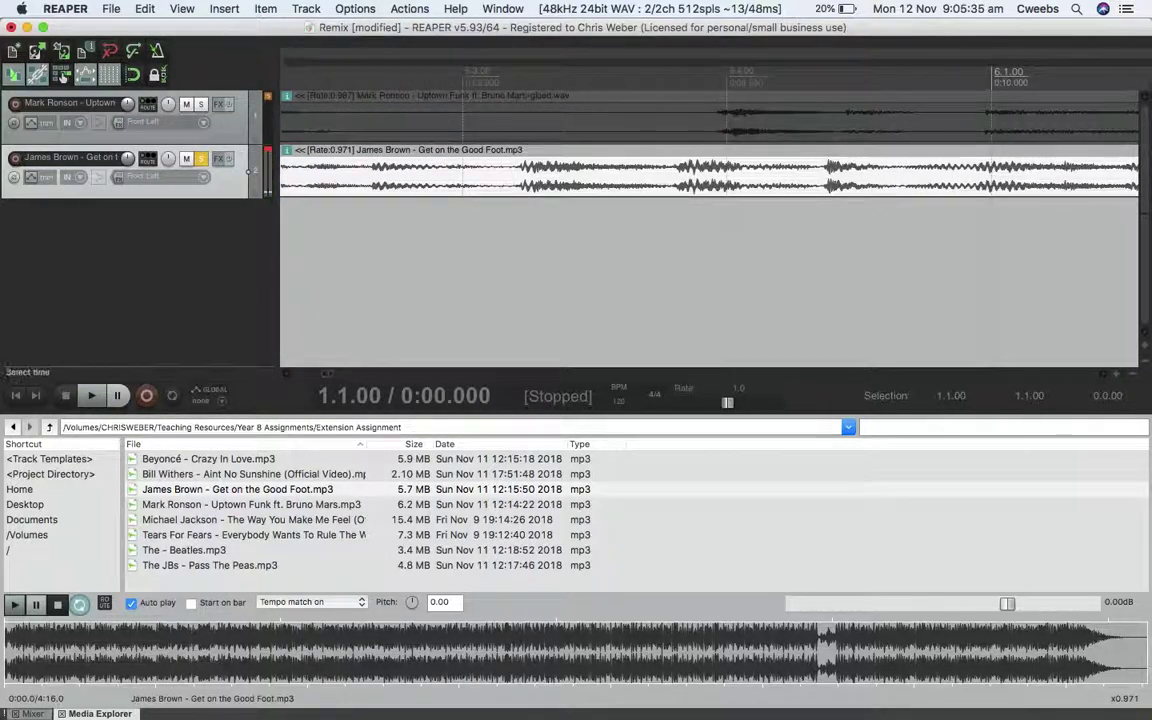
Split the James Brown clip at 5.3.19, delete everything after it, and zoom out
{"action": "left_click", "coordinate": [510, 181]}
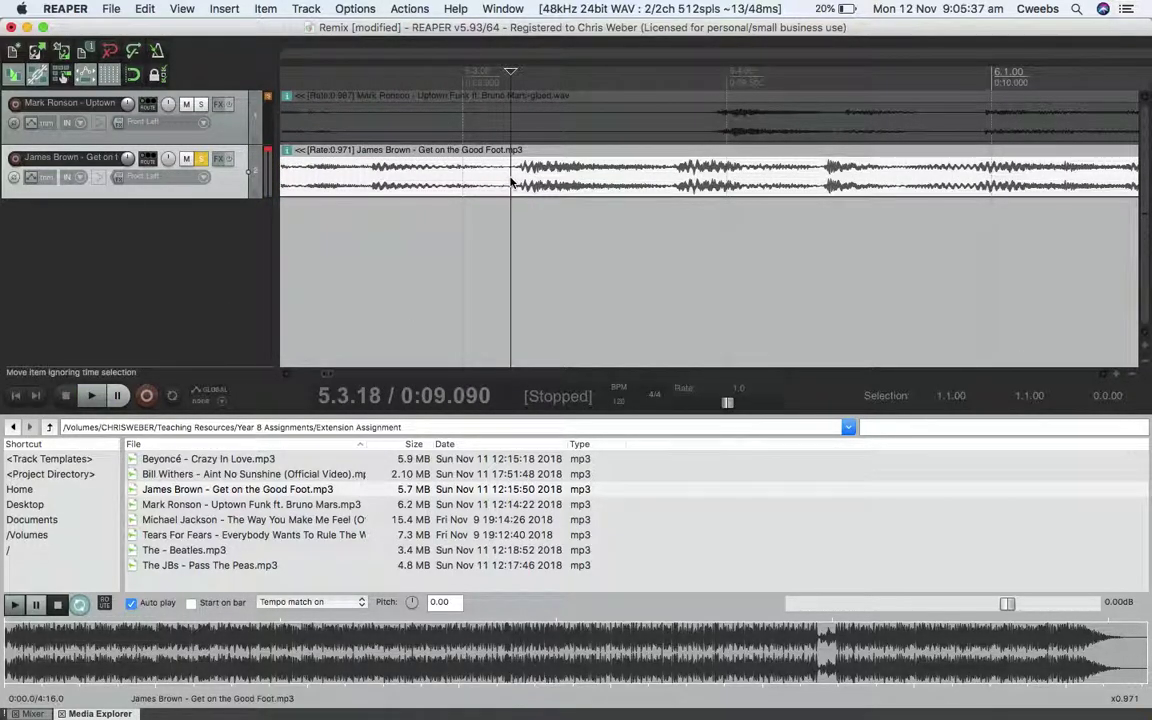
{"action": "left_click", "coordinate": [513, 181]}
{"action": "left_click", "coordinate": [515, 181]}
{"action": "key", "text": "space"}
{"action": "key", "text": "space"}
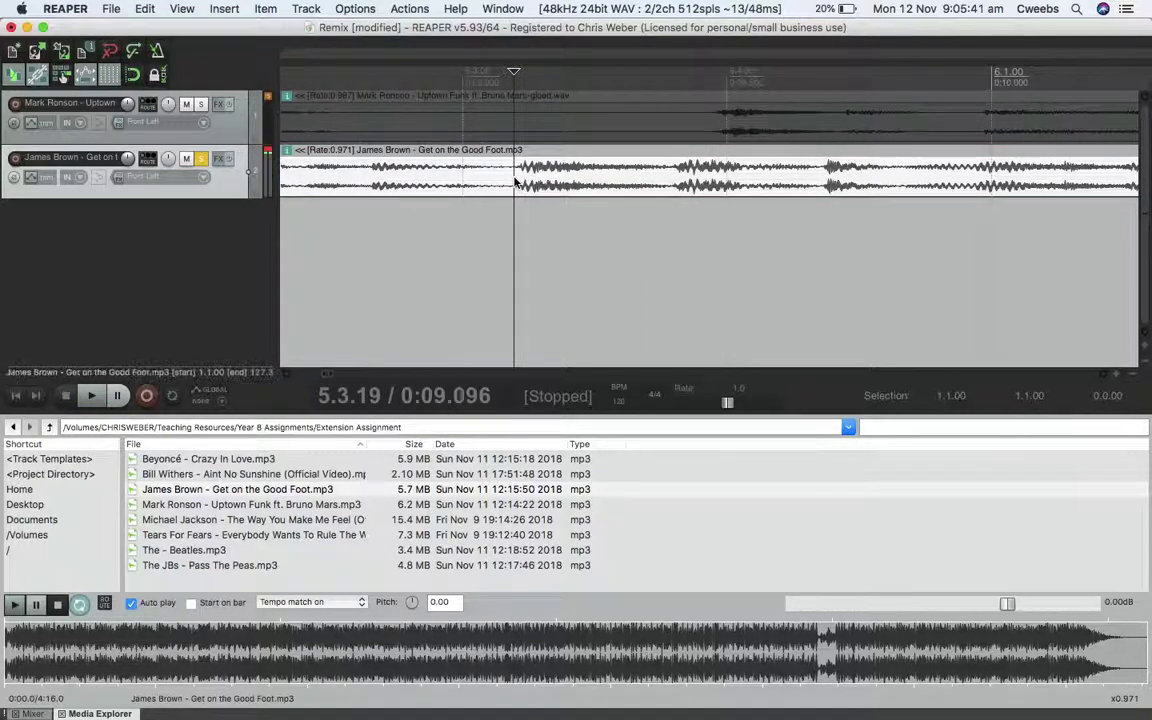
{"action": "key", "text": "s"}
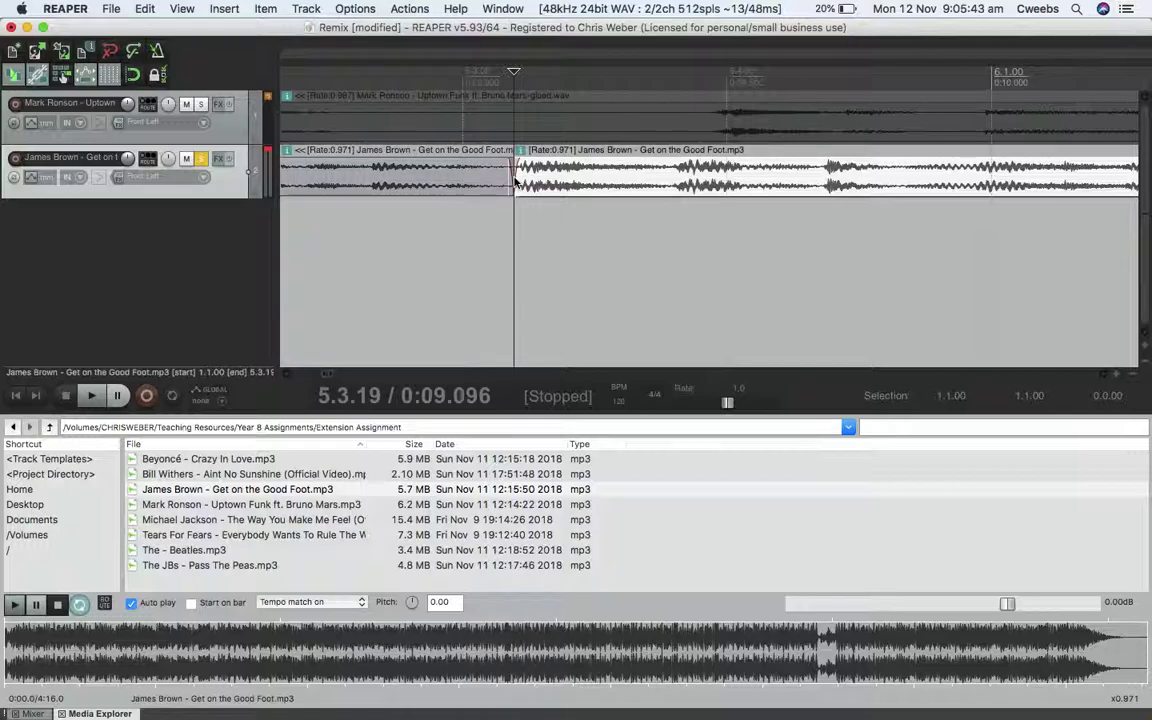
{"action": "key", "text": "Delete"}
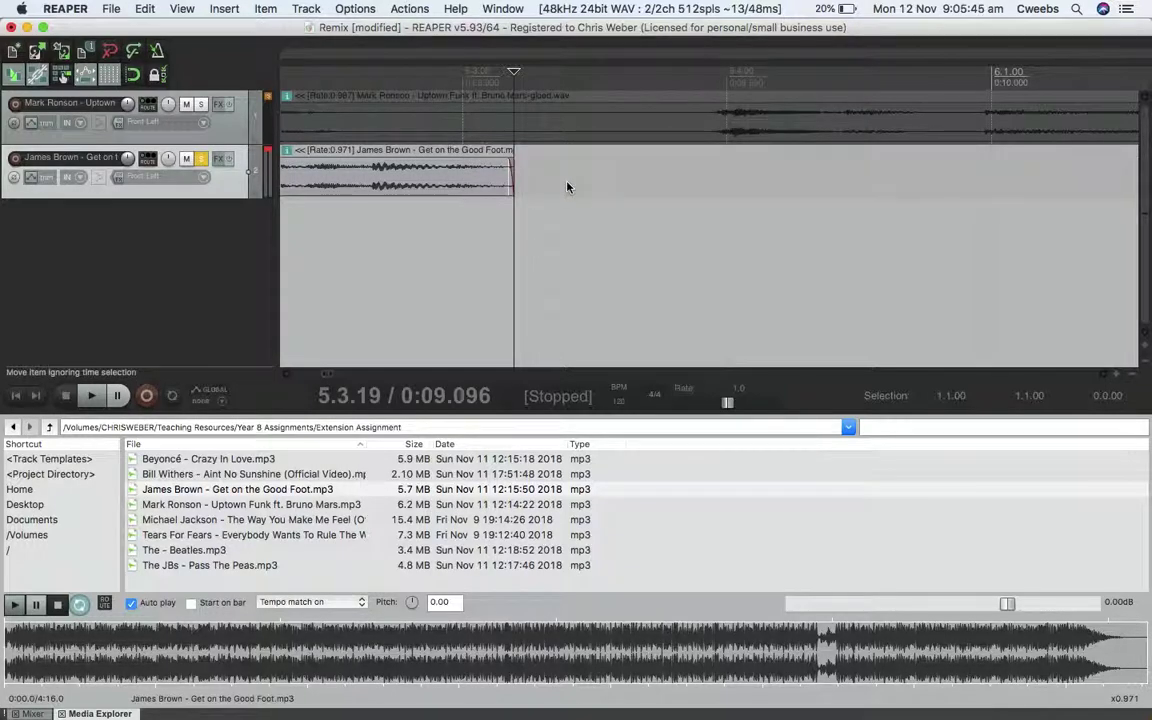
{"action": "key", "text": "minus"}
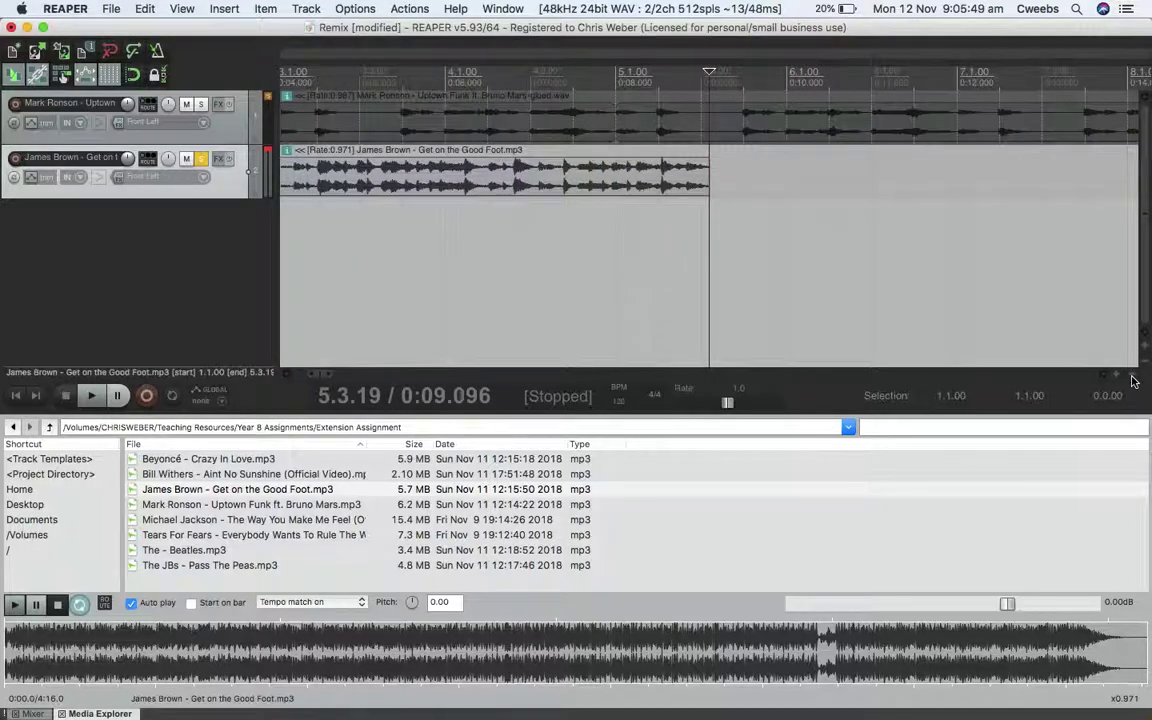
{"action": "key", "text": "minus"}
{"action": "key", "text": "minus"}
{"action": "key", "text": "minus"}
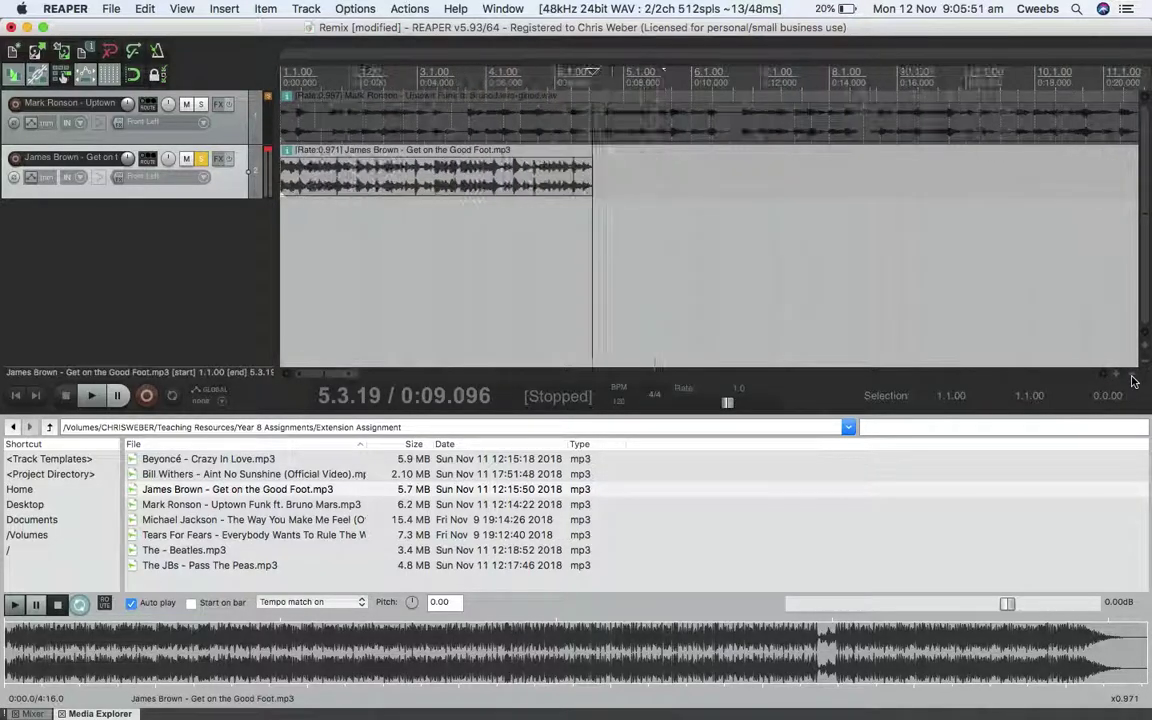
Unsolo the James Brown track and play both tracks together from the start
{"action": "left_click", "coordinate": [201, 159]}
{"action": "key", "text": "Home"}
{"action": "key", "text": "space"}
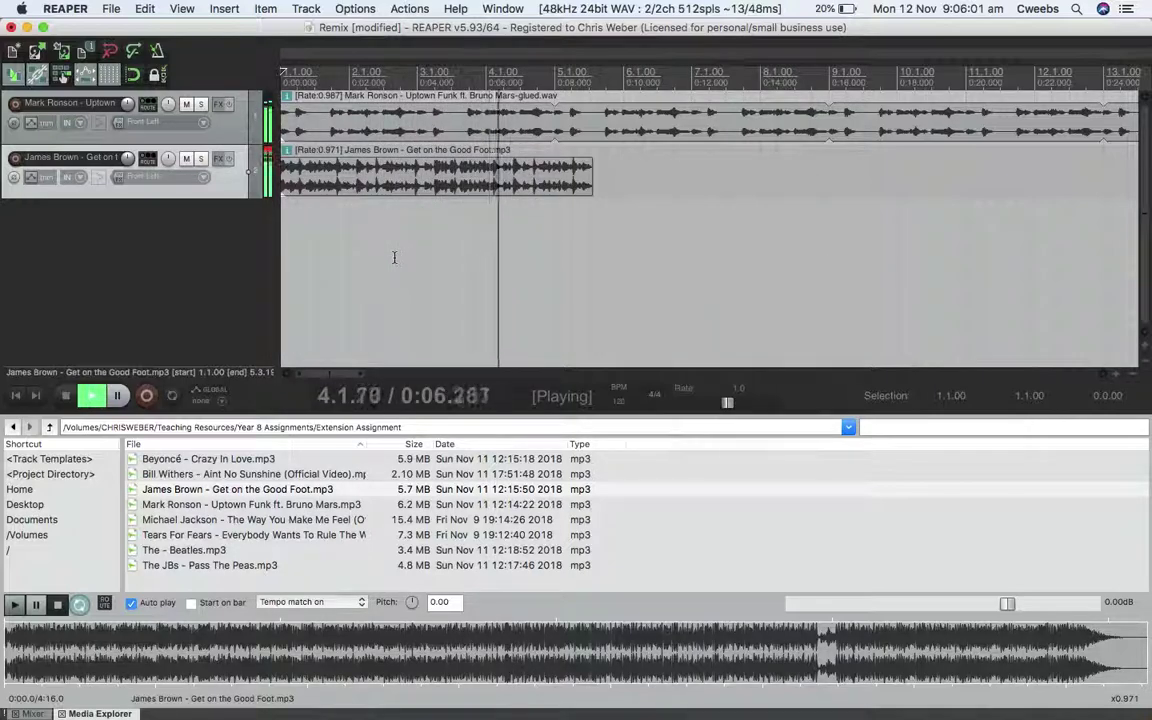
{"action": "key", "text": "space"}
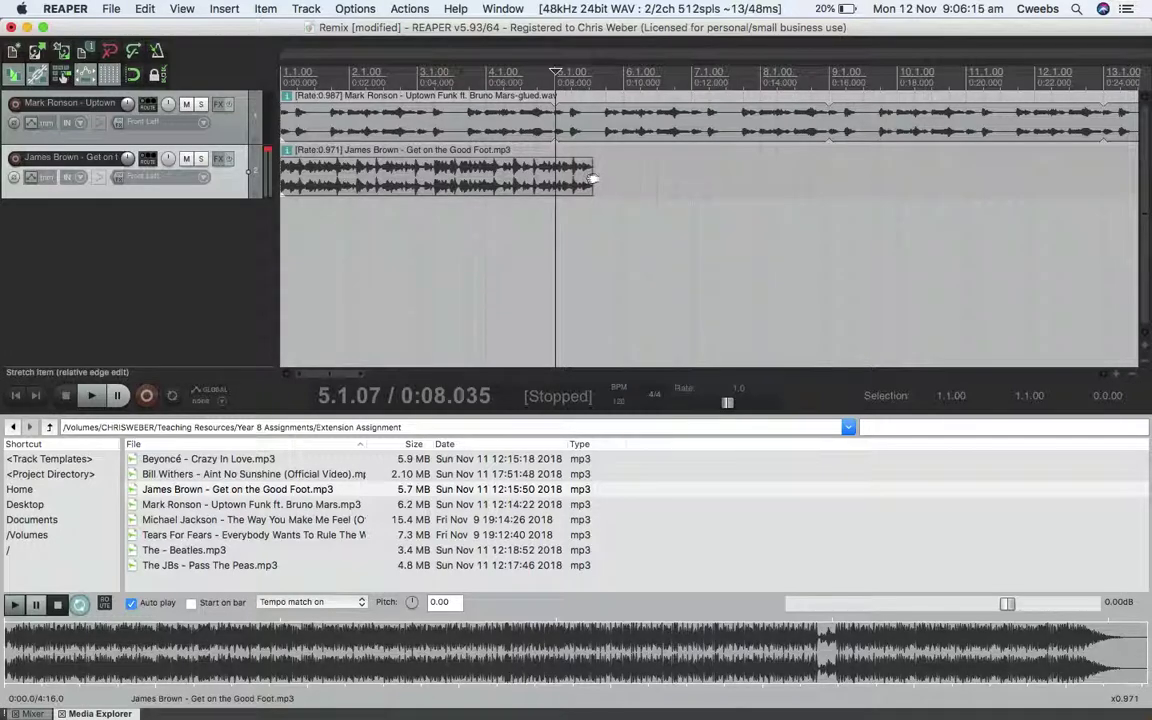
Time-stretch the horn clip to end exactly at bar 5 (rate 1.104) and play it back
{"action": "left_click_drag", "start_coordinate": [593, 178], "coordinate": [593, 178]}
{"action": "left_click", "coordinate": [133, 76]}
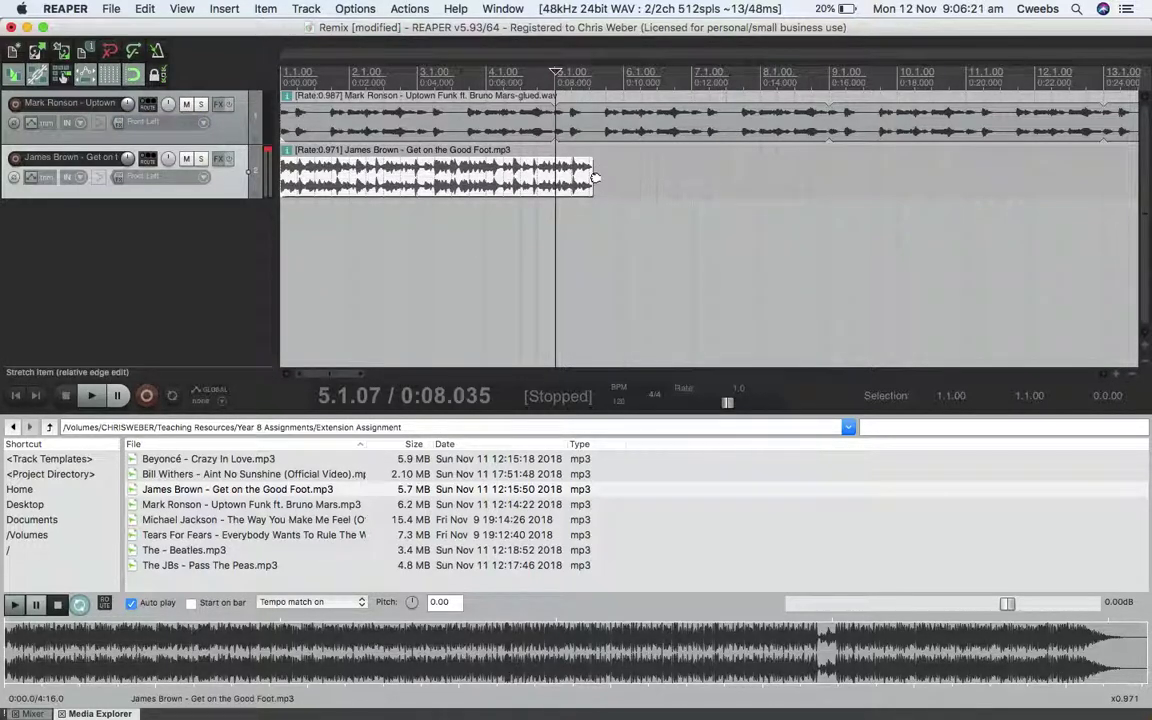
{"action": "left_click_drag", "start_coordinate": [593, 178], "coordinate": [553, 172]}
{"action": "key", "text": "Home"}
{"action": "key", "text": "space"}
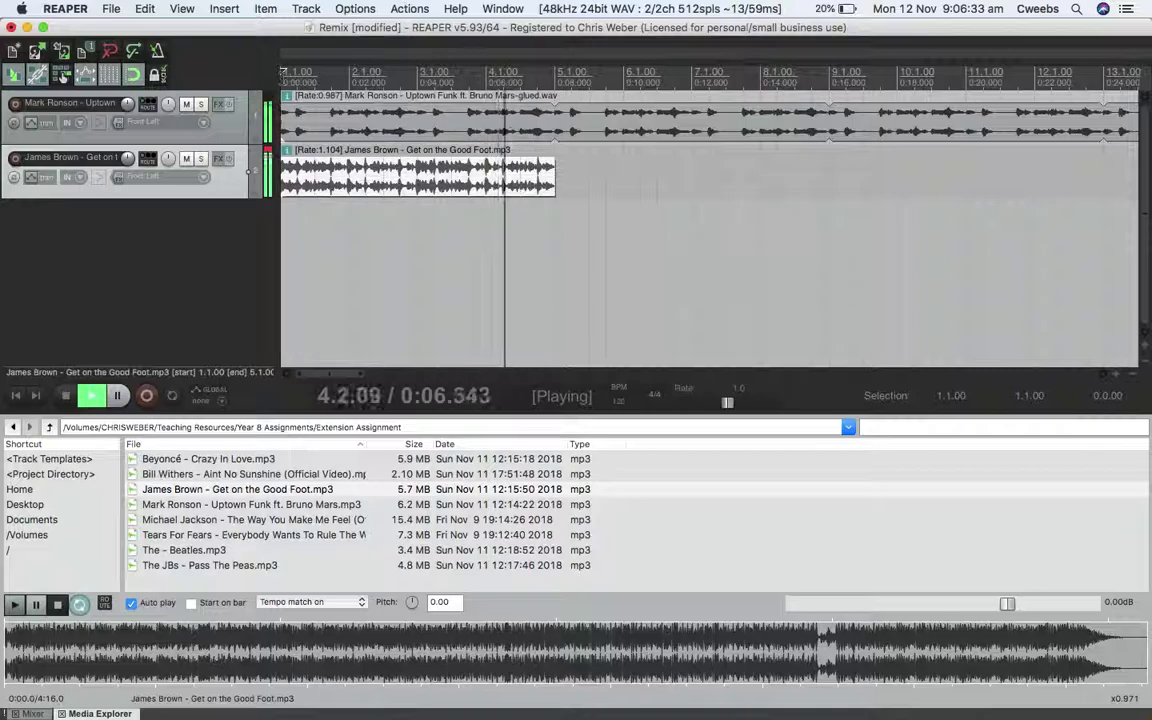
Apply the 110 BPM project tempo and play both clips through at the new speed
{"action": "key", "text": "space"}
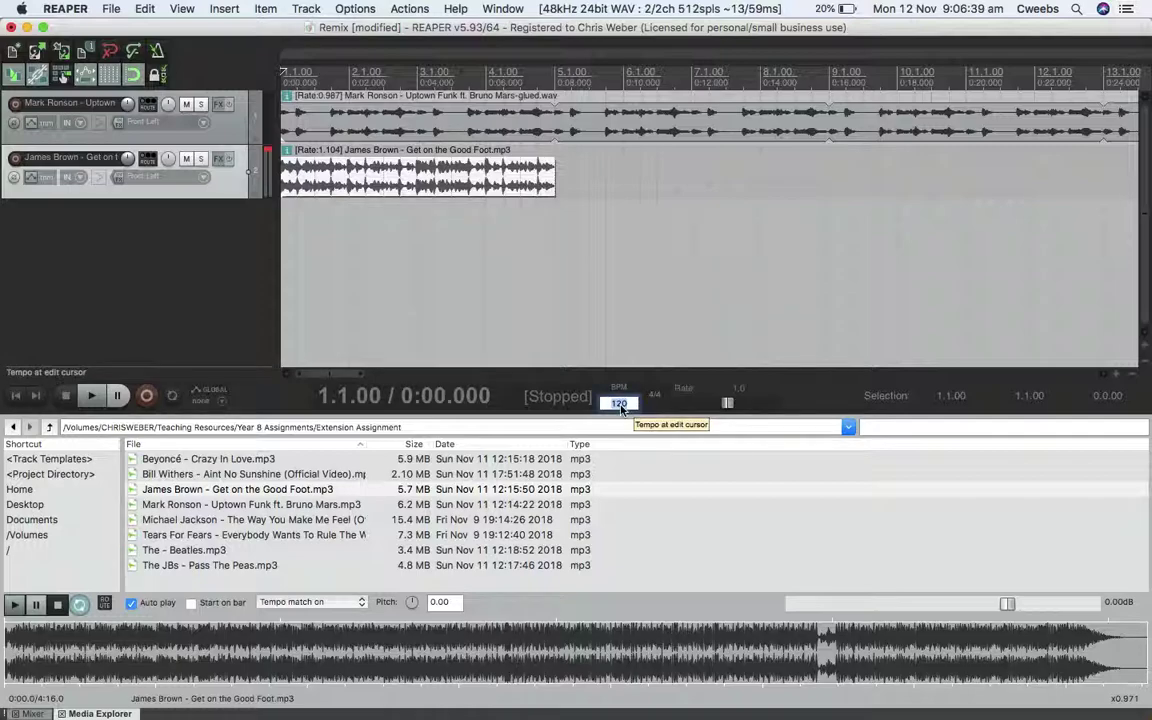
{"action": "key", "text": "Return"}
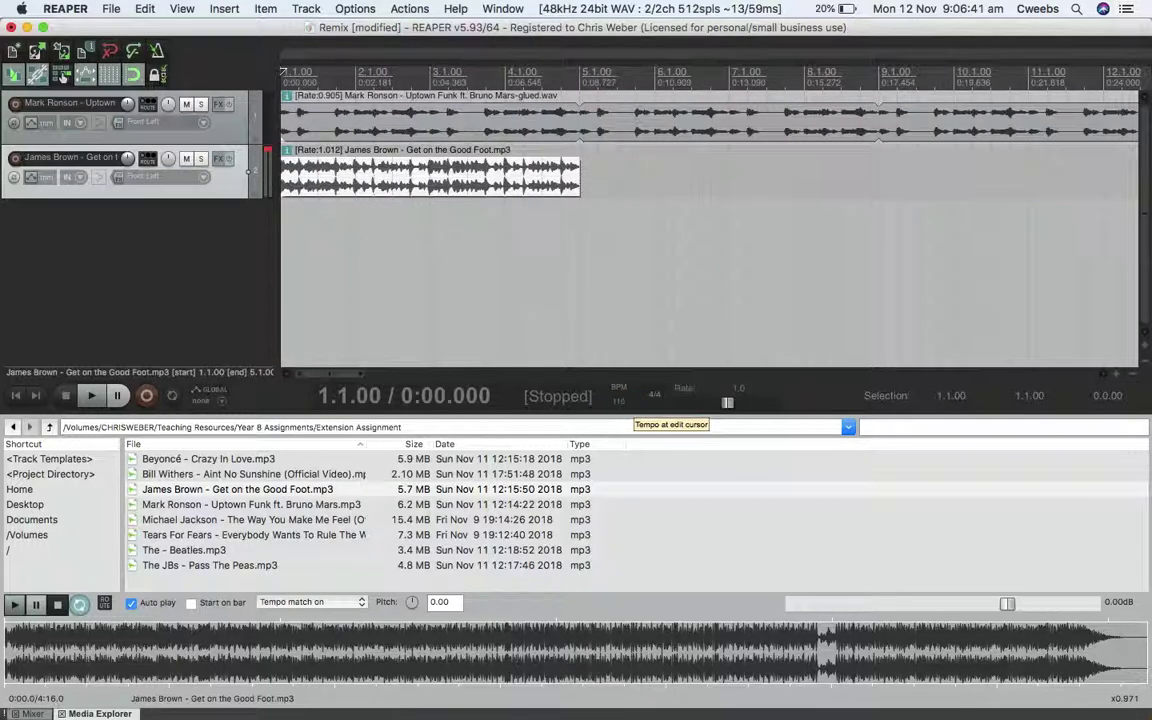
{"action": "left_click", "coordinate": [91, 396]}
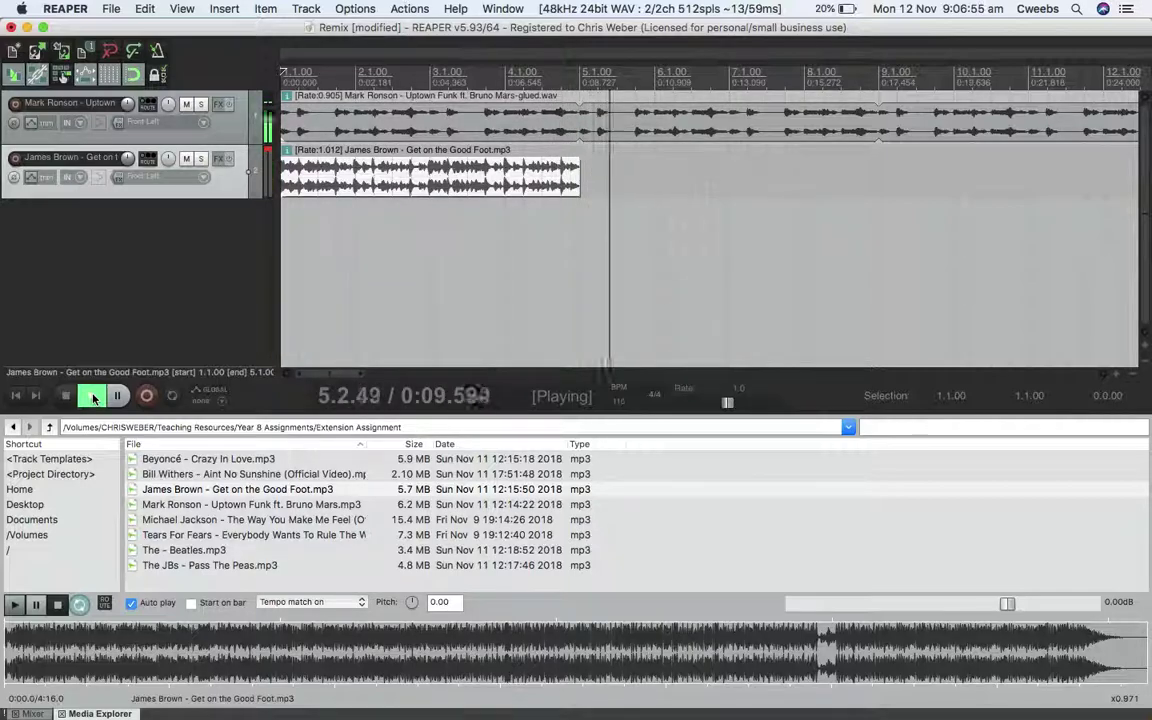
{"action": "left_click", "coordinate": [66, 396]}
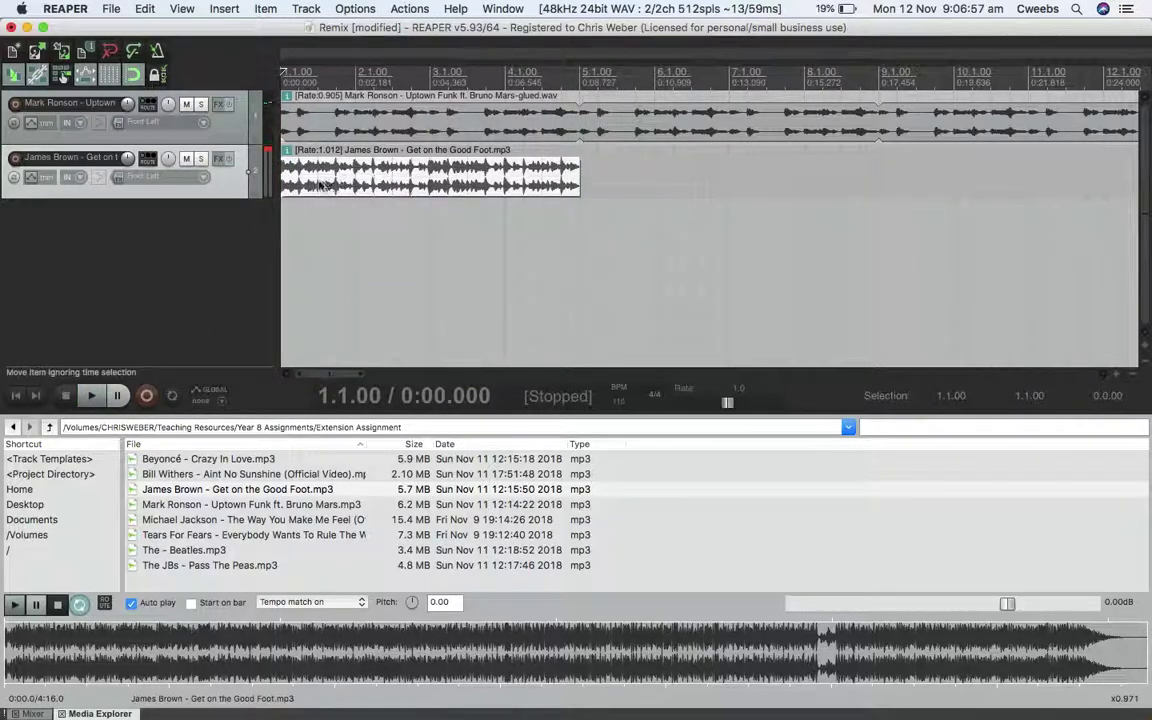
Move the James Brown horn clip so it starts at bar 5.1.00, after the opening four bars
{"action": "mouse_move", "coordinate": [320, 184]}
{"action": "left_mouse_down"}
{"action": "mouse_move", "coordinate": [333, 195]}
{"action": "mouse_move", "coordinate": [320, 184]}
{"action": "left_mouse_up"}
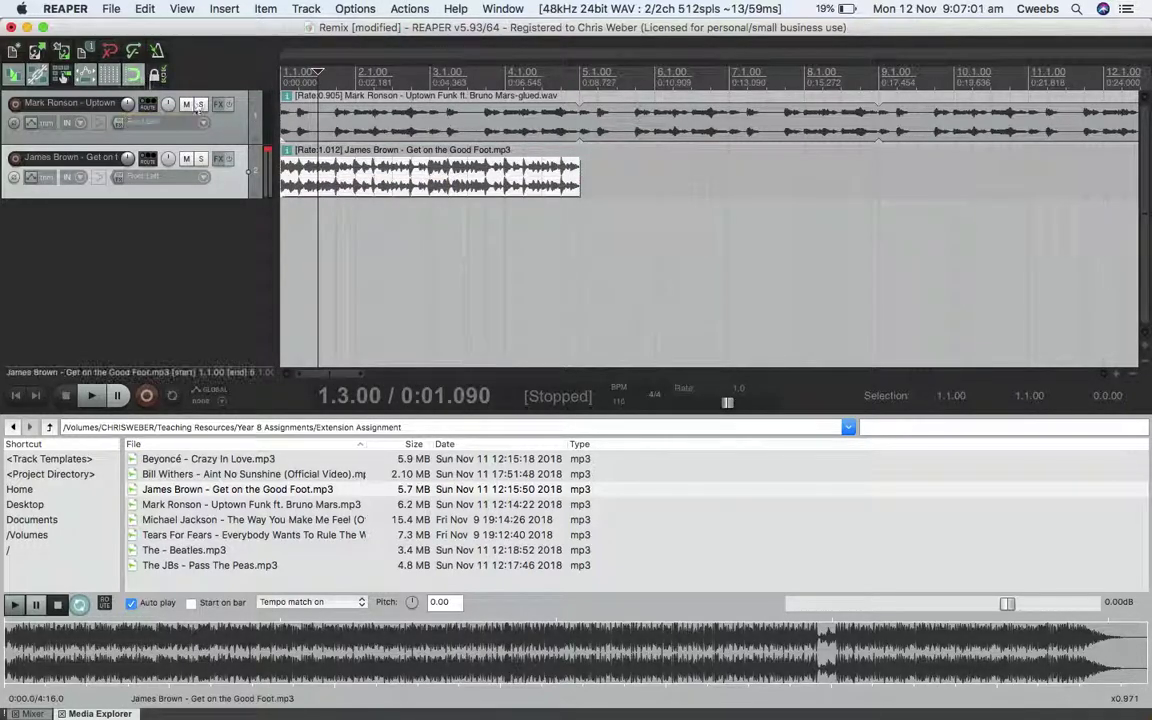
{"action": "left_click_drag", "start_coordinate": [316, 183], "coordinate": [616, 184]}
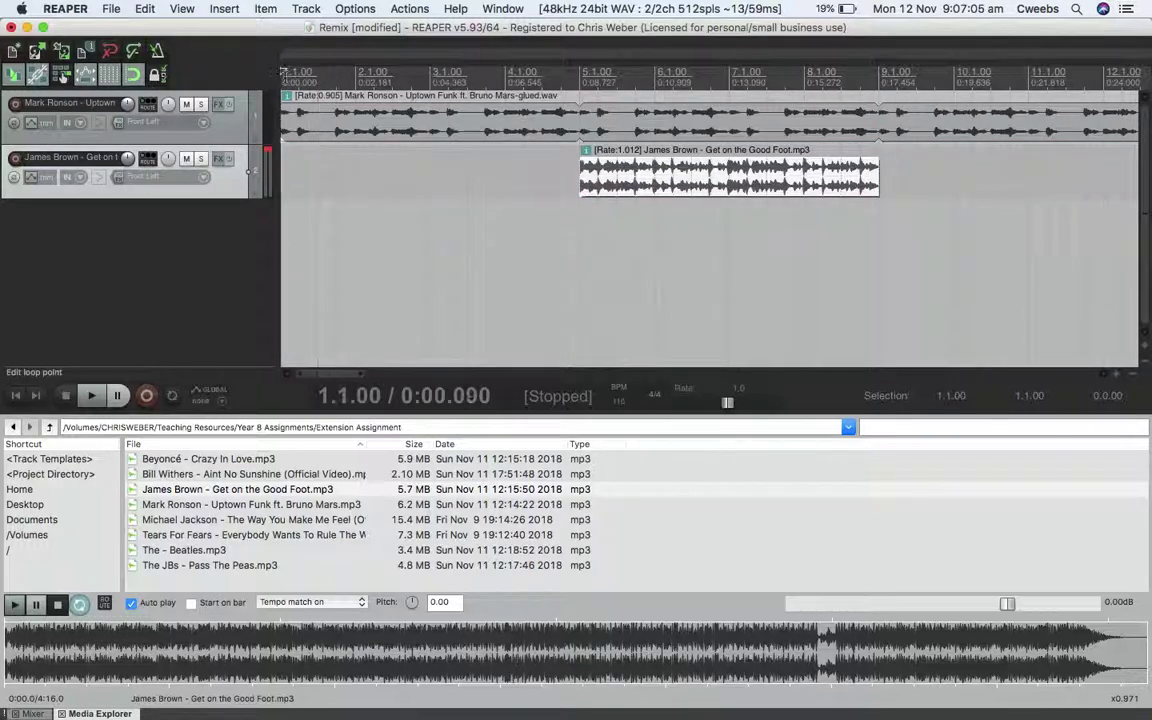